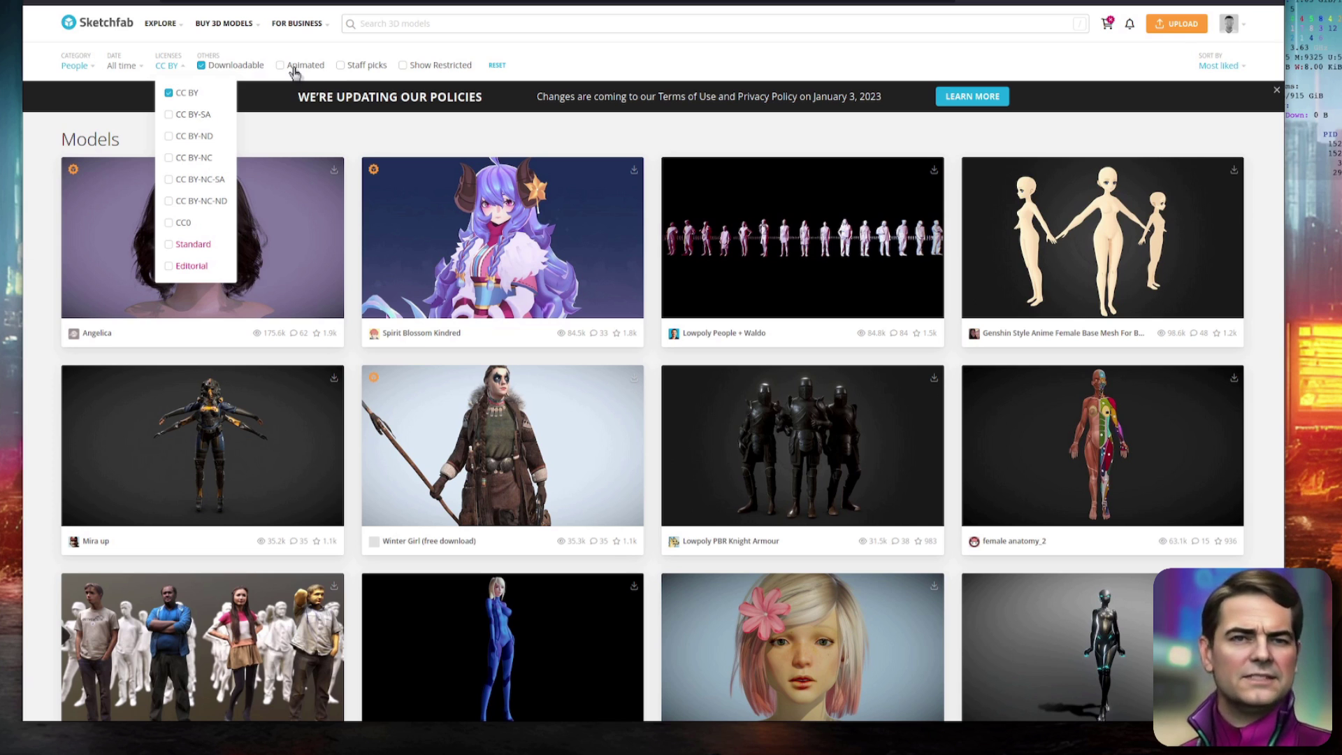
Load The Paradigm Skin model page in Sketchfab from the copied model link
{"action": "key", "text": "ctrl+l"}
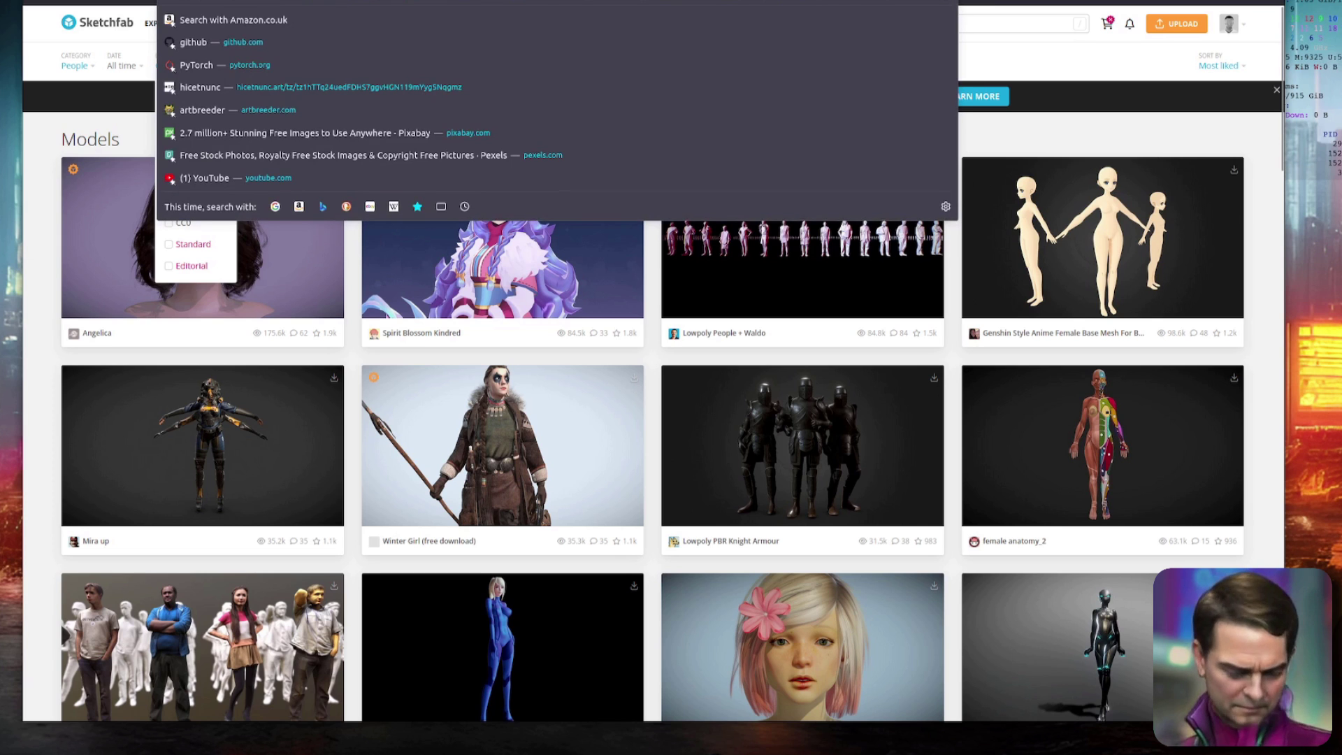
{"action": "key", "text": "ctrl+v"}
{"action": "key", "text": "Return"}
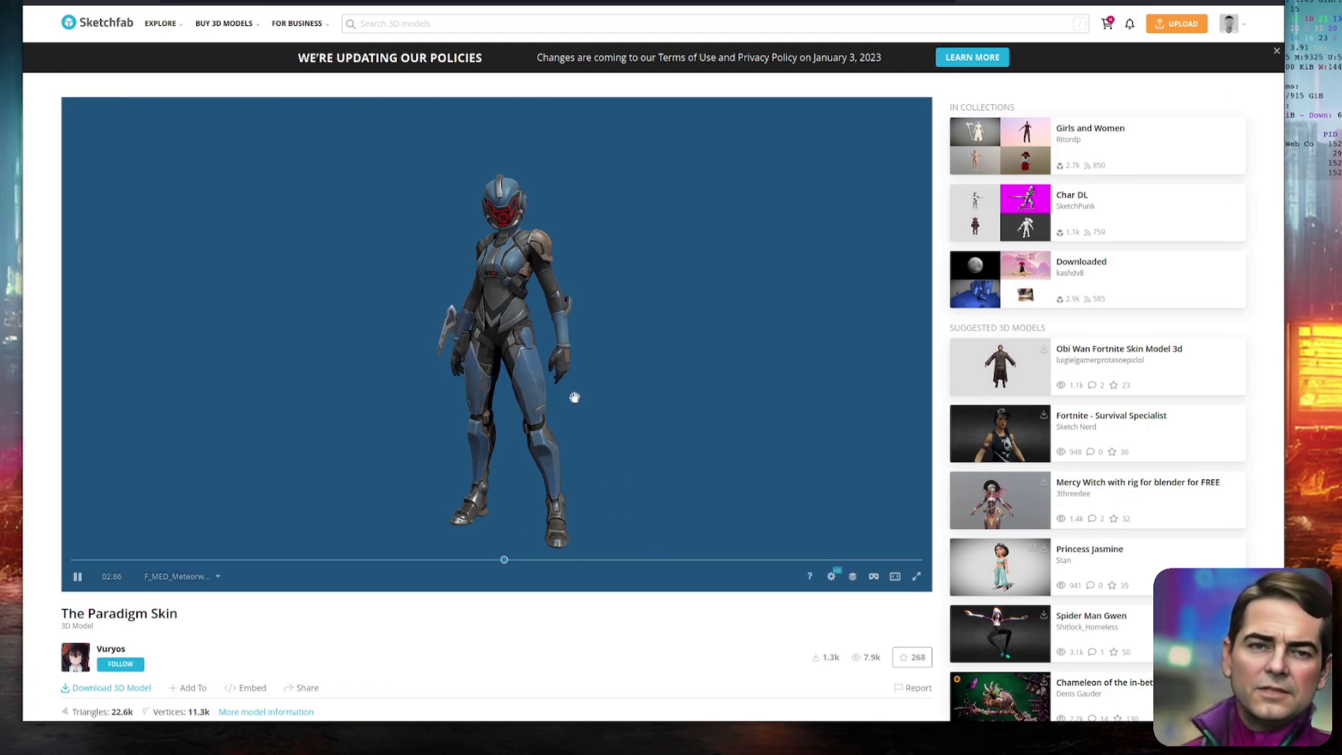
Orbit the armoured character, pause its animation, and view it fullscreen from a three-quarter angle
{"action": "mouse_move", "coordinate": [495, 336]}
{"action": "left_mouse_down"}
{"action": "mouse_move", "coordinate": [422, 342]}
{"action": "mouse_move", "coordinate": [578, 302]}
{"action": "mouse_move", "coordinate": [482, 333]}
{"action": "mouse_move", "coordinate": [686, 329]}
{"action": "mouse_move", "coordinate": [524, 354]}
{"action": "mouse_move", "coordinate": [462, 344]}
{"action": "mouse_move", "coordinate": [510, 354]}
{"action": "left_mouse_up"}
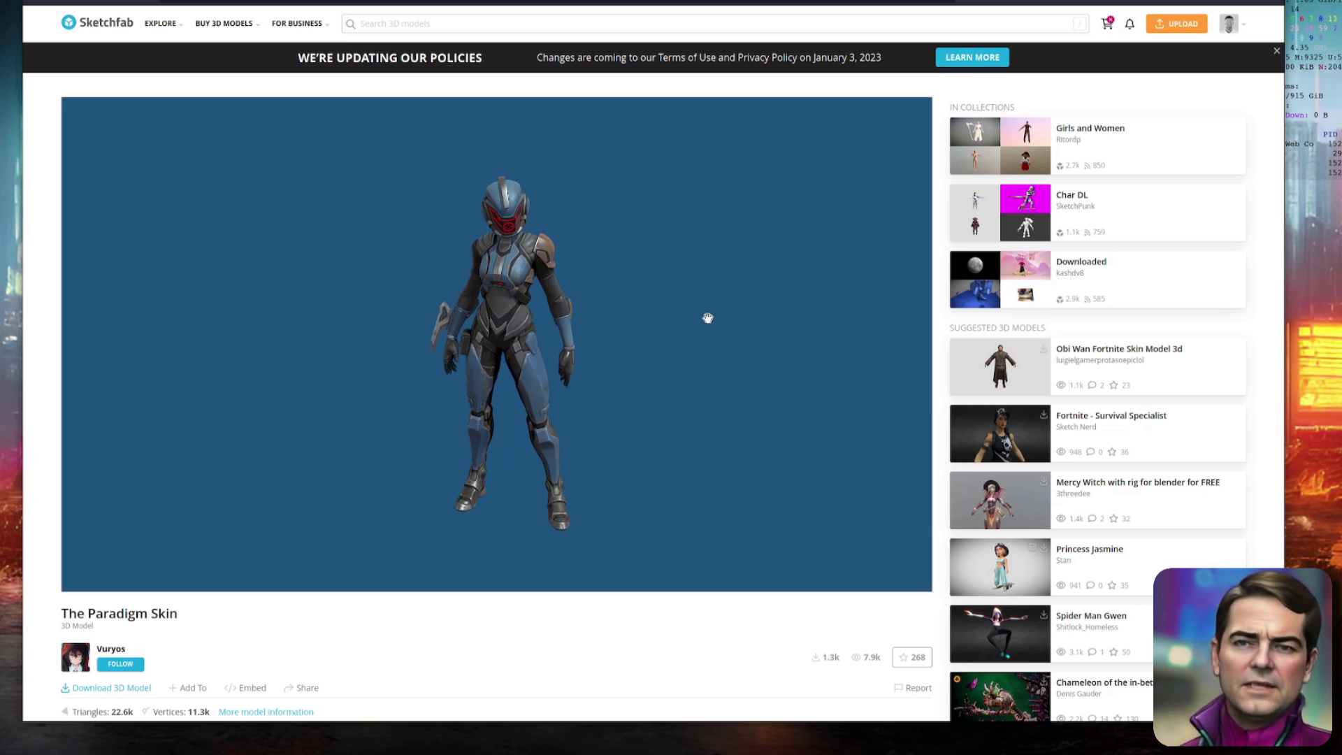
{"action": "mouse_move", "coordinate": [707, 314]}
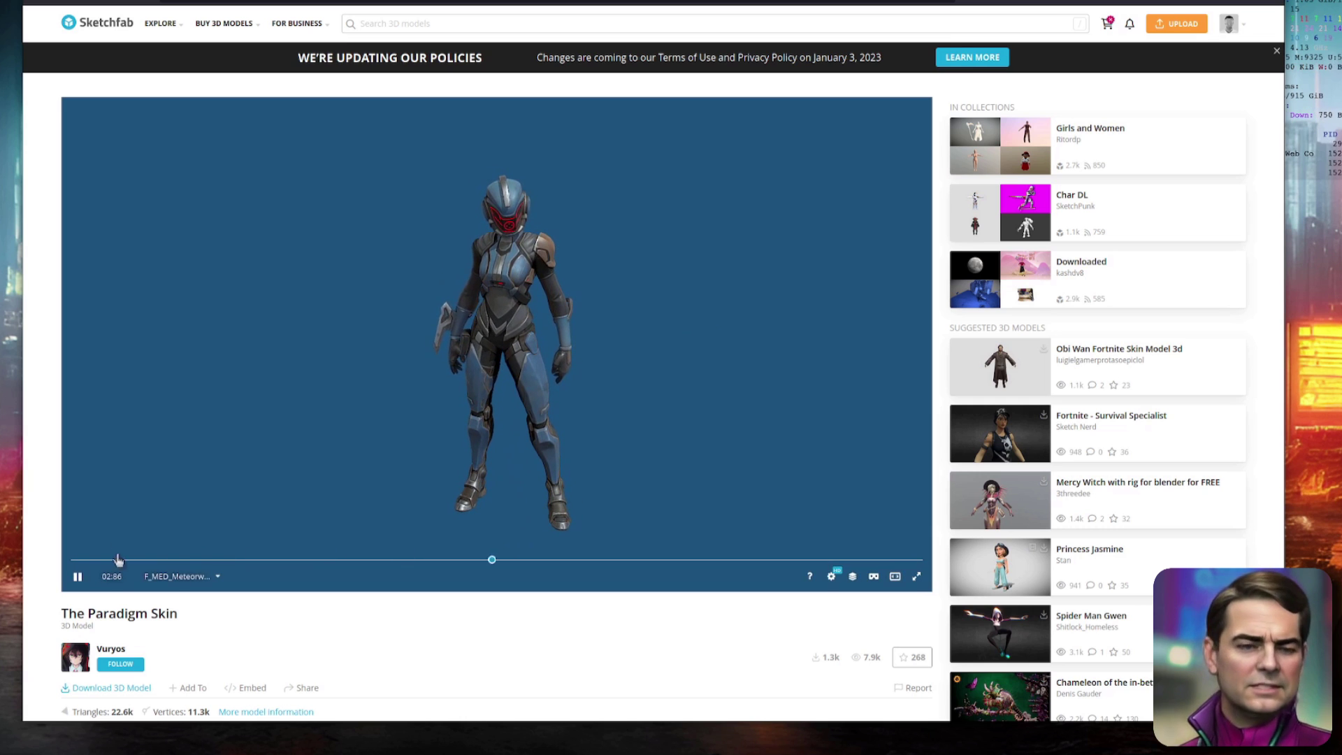
{"action": "left_click", "coordinate": [78, 578]}
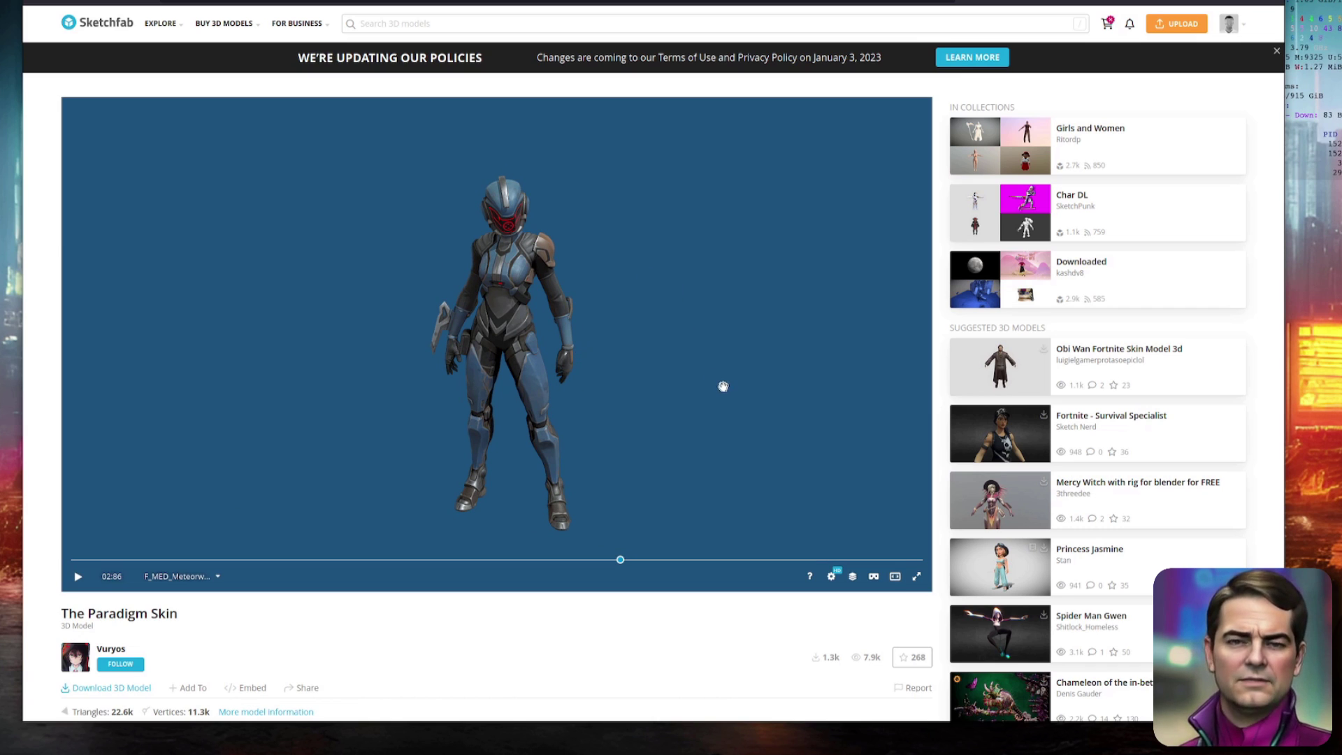
{"action": "left_click", "coordinate": [916, 576]}
{"action": "mouse_move", "coordinate": [699, 332]}
{"action": "left_mouse_down"}
{"action": "mouse_move", "coordinate": [778, 307]}
{"action": "mouse_move", "coordinate": [681, 309]}
{"action": "mouse_move", "coordinate": [693, 309]}
{"action": "left_mouse_up"}
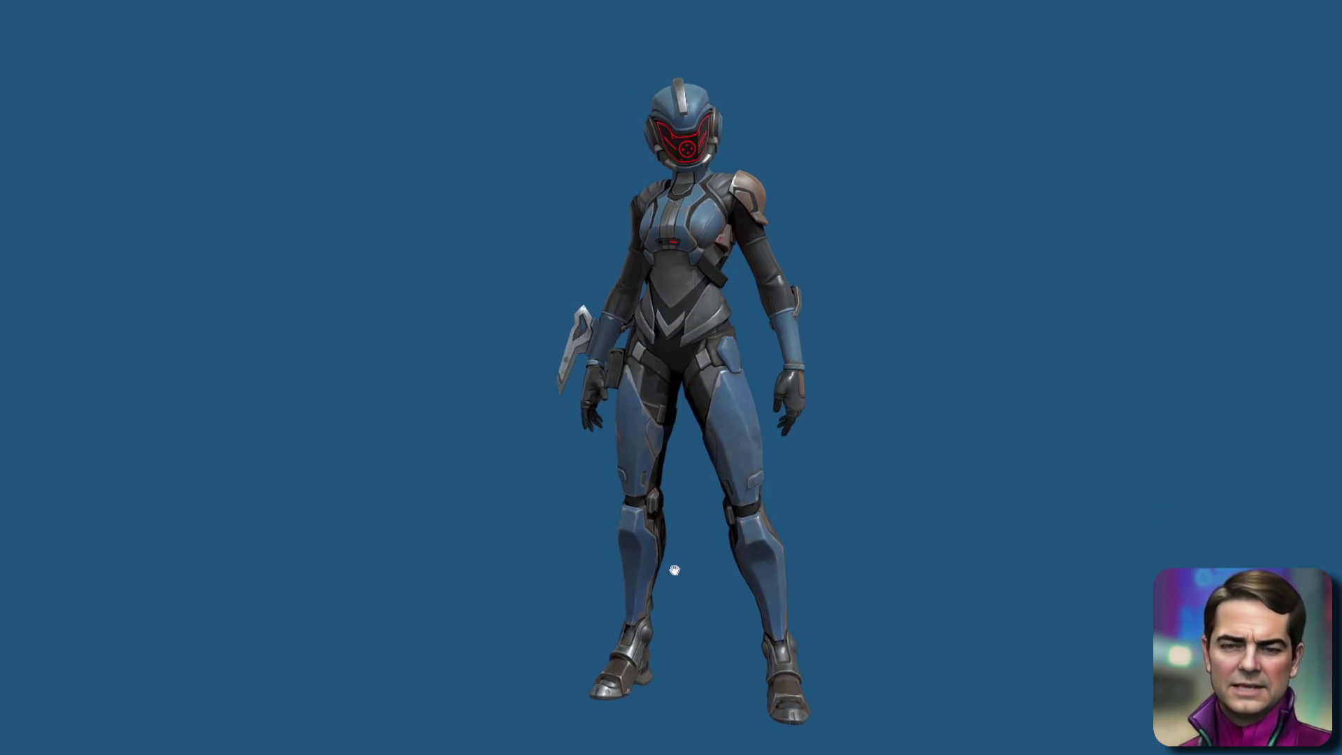
{"action": "mouse_move", "coordinate": [743, 441]}
{"action": "left_mouse_down"}
{"action": "mouse_move", "coordinate": [639, 438]}
{"action": "mouse_move", "coordinate": [809, 434]}
{"action": "mouse_move", "coordinate": [743, 443]}
{"action": "left_mouse_up"}
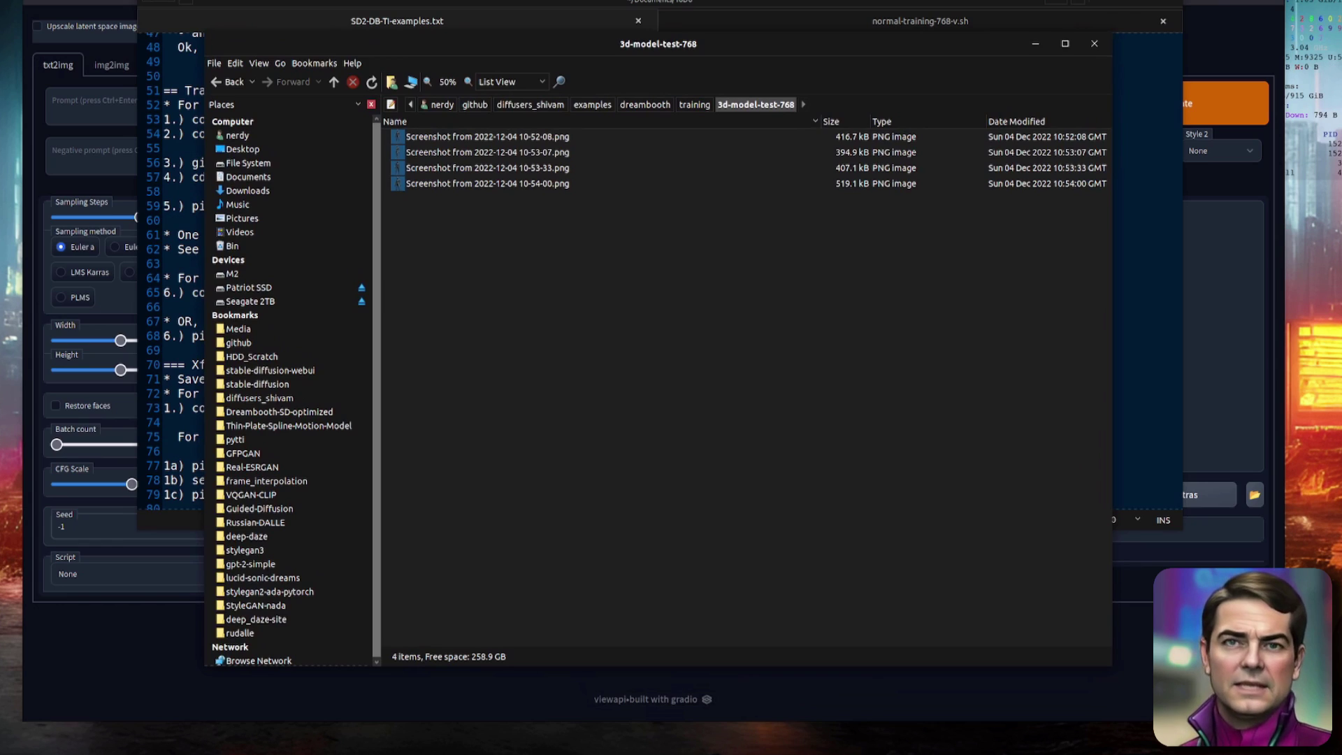
Flip through the four character screenshots in Image Viewer, then close it
{"action": "double_click", "coordinate": [537, 137]}
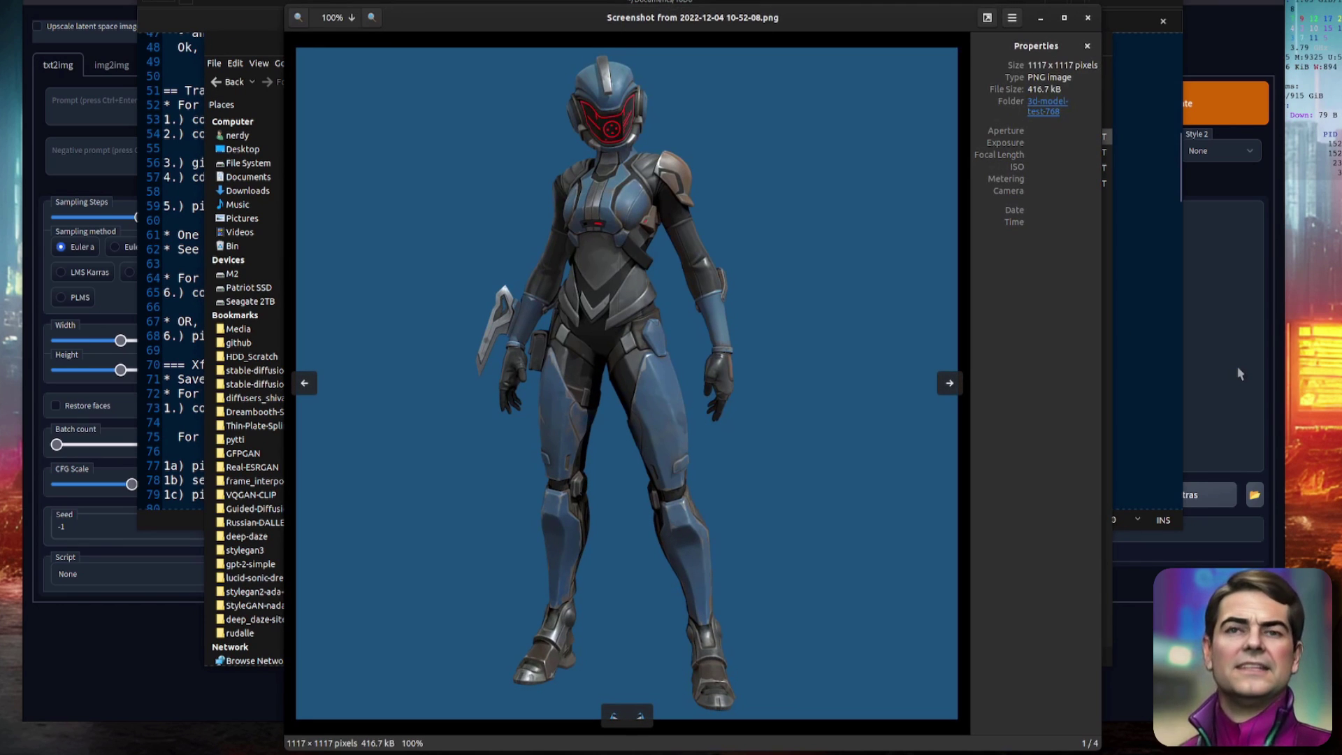
{"action": "key", "text": "Left"}
{"action": "key", "text": "Left"}
{"action": "key", "text": "Left"}
{"action": "key", "text": "Left"}
{"action": "key", "text": "Left"}
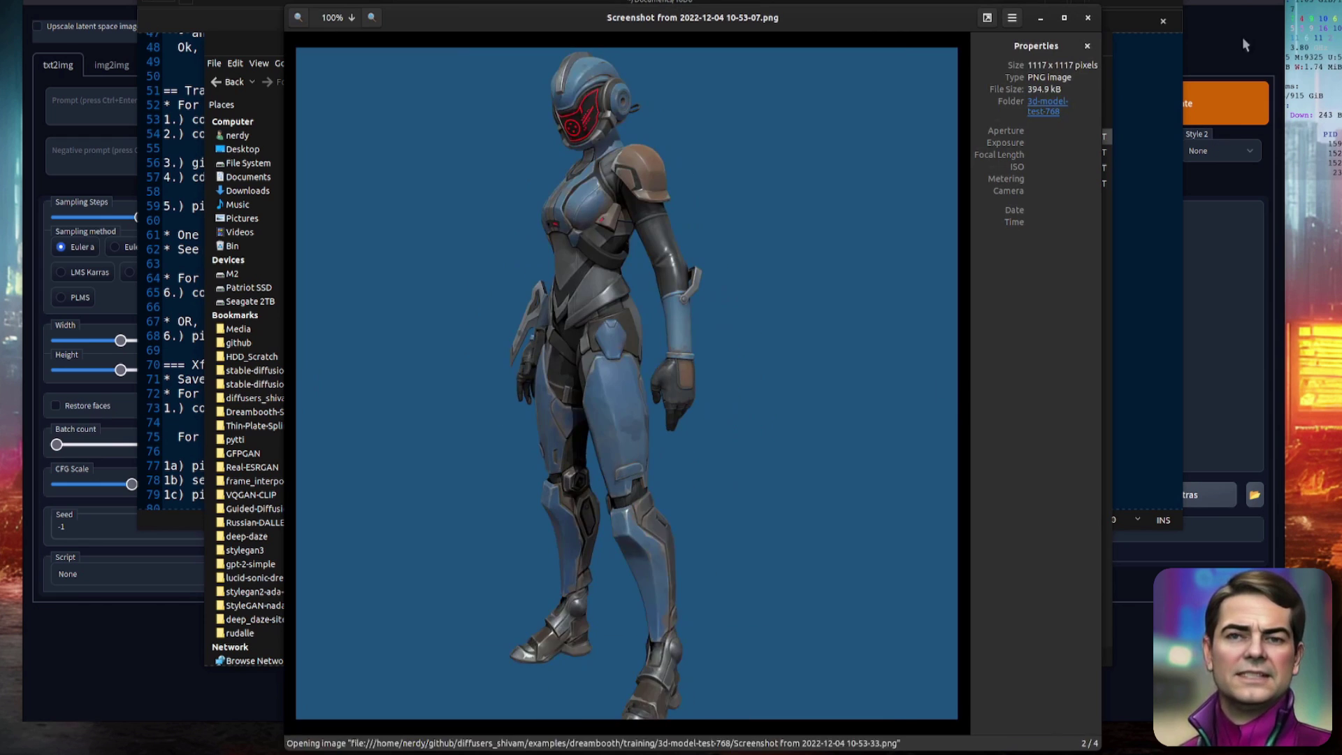
{"action": "key", "text": "Right"}
{"action": "left_click", "coordinate": [1088, 18]}
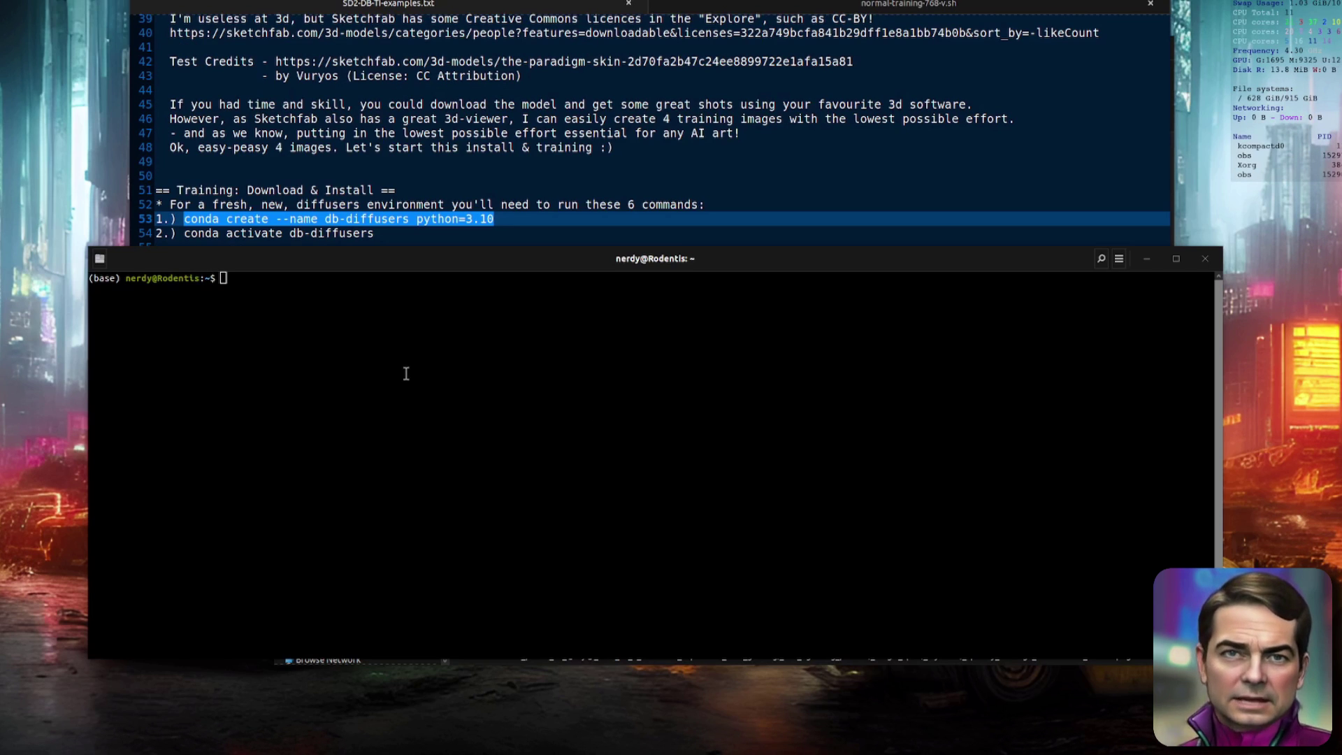
Create the db-diffusers conda environment with Python 3.10, confirming the package install with y
{"action": "right_click", "coordinate": [367, 342]}
{"action": "left_click", "coordinate": [391, 379]}
{"action": "key", "text": "Return"}
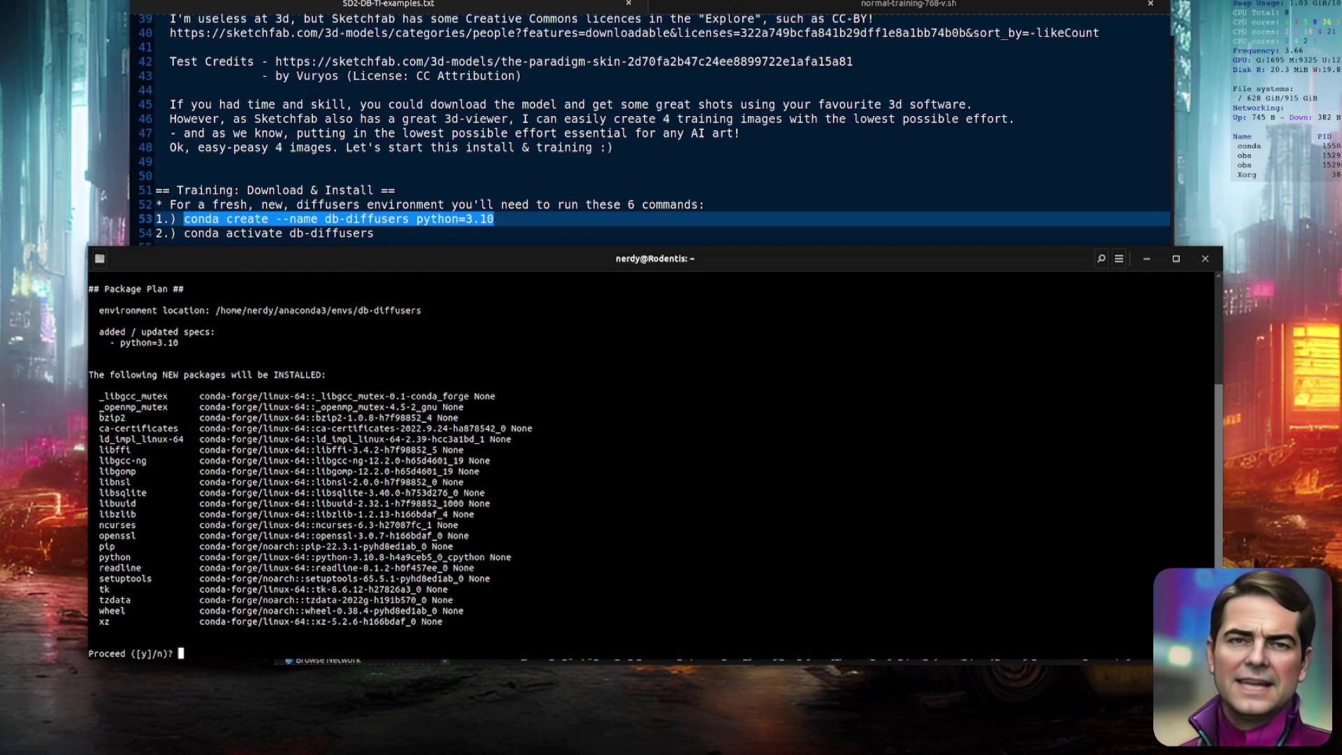
{"action": "type", "text": "y"}
{"action": "key", "text": "Return"}
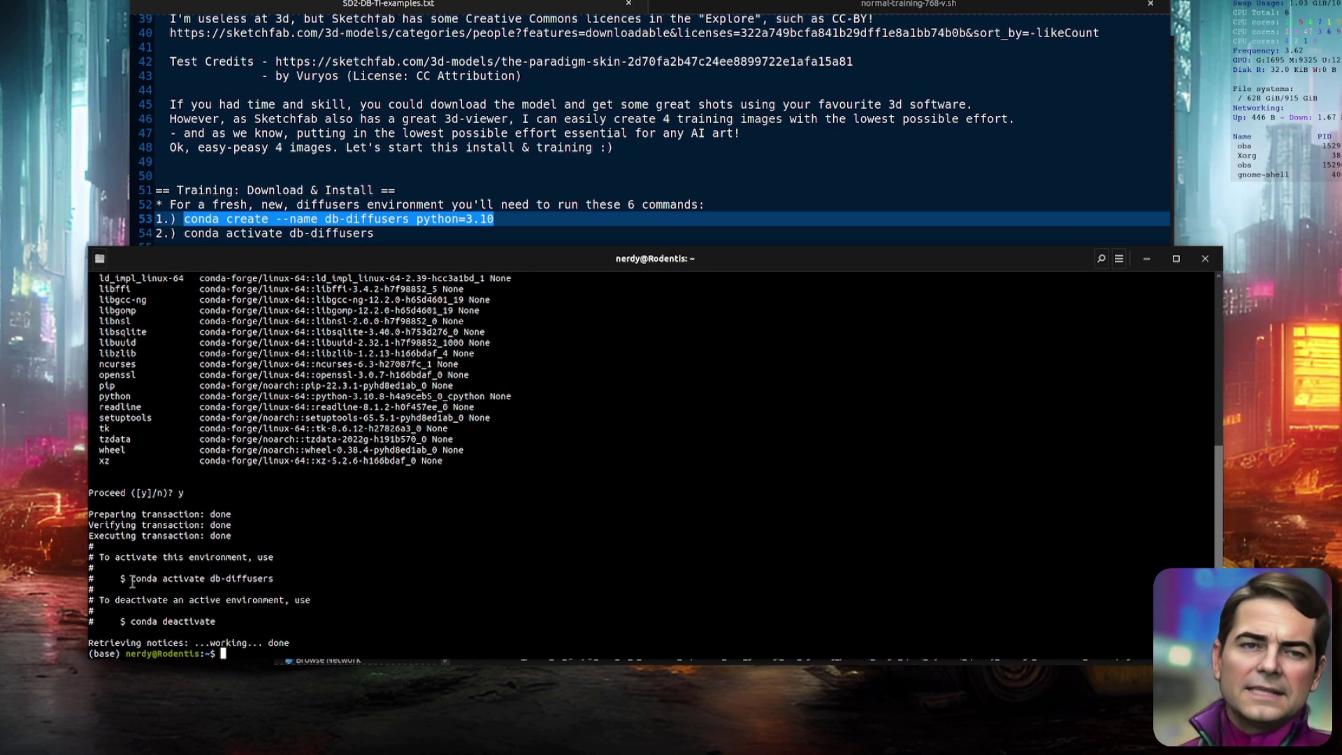
Activate the new environment with 'conda activate db-diffusers' copied from the output
{"action": "left_click_drag", "start_coordinate": [130, 579], "coordinate": [273, 579]}
{"action": "right_click", "coordinate": [272, 579]}
{"action": "left_click", "coordinate": [287, 588]}
{"action": "right_click", "coordinate": [369, 637]}
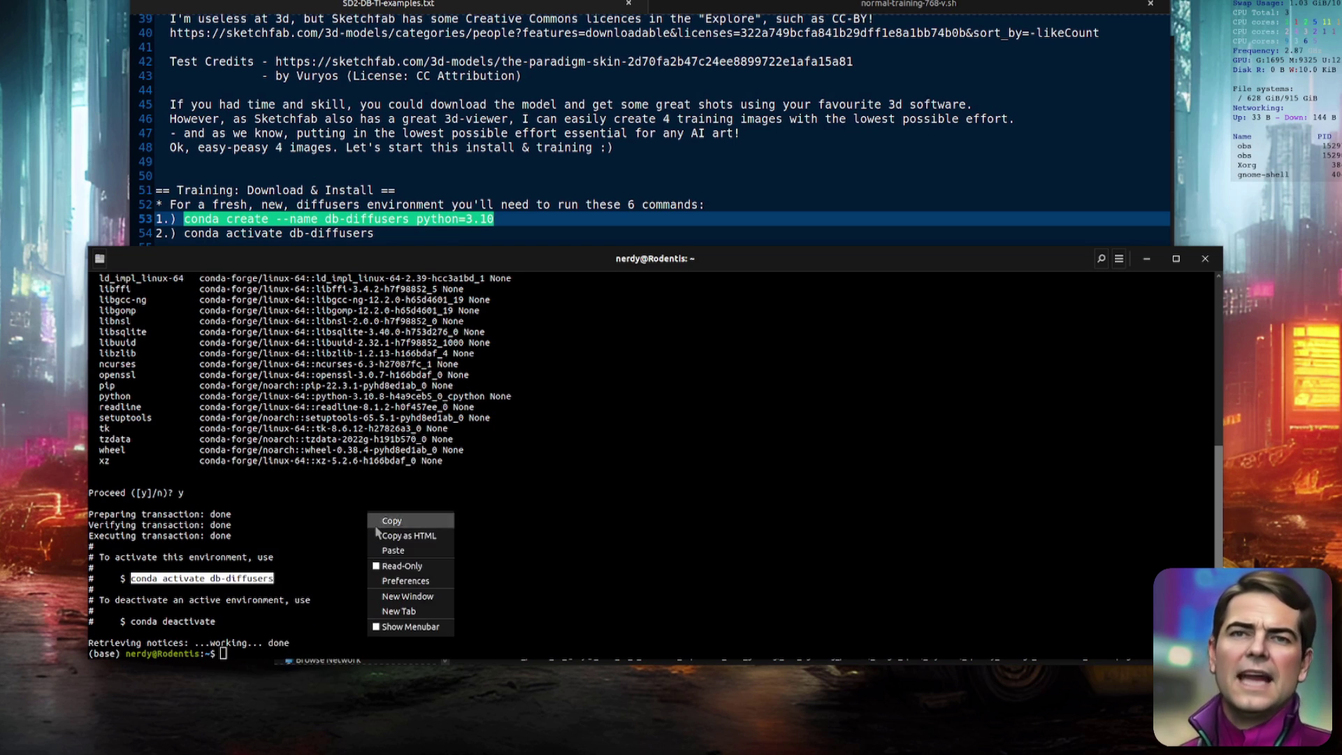
{"action": "left_click", "coordinate": [391, 550]}
{"action": "key", "text": "Return"}
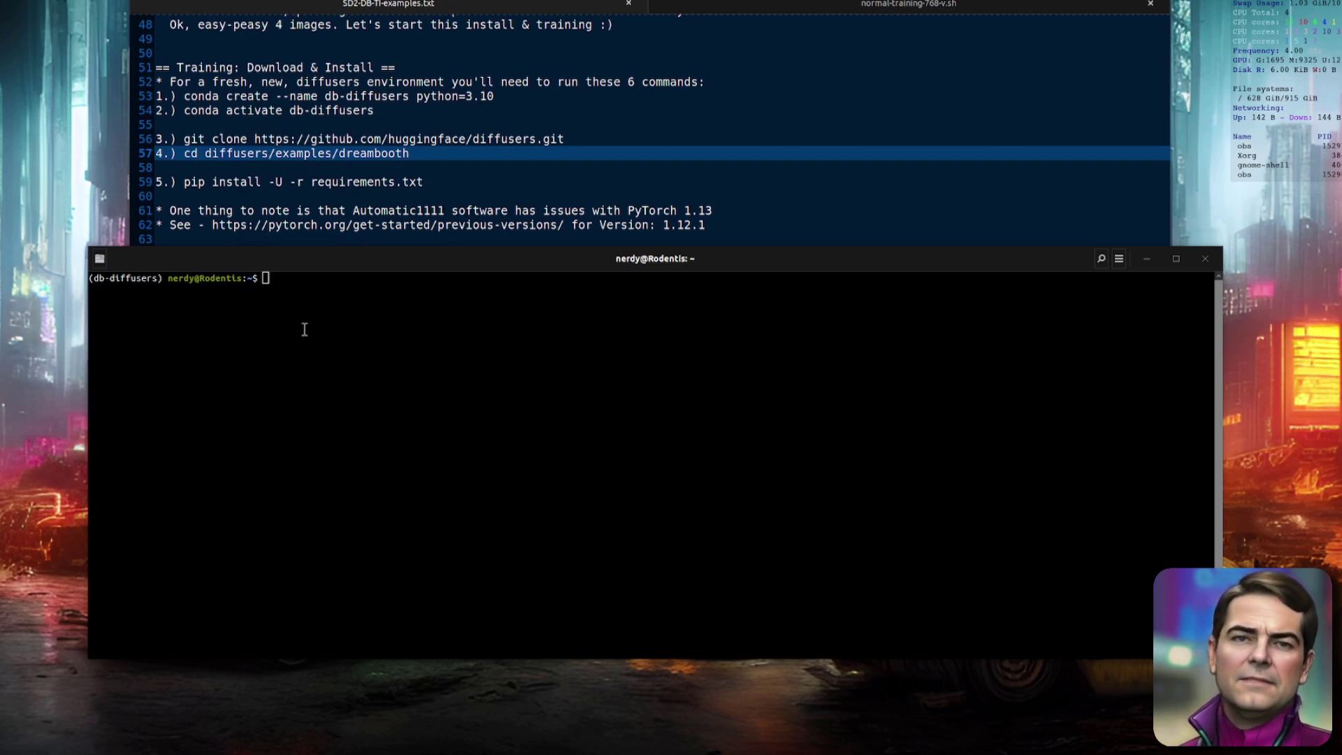
Clone the diffusers repository with the pasted git clone command
{"action": "right_click", "coordinate": [306, 297]}
{"action": "left_click", "coordinate": [332, 335]}
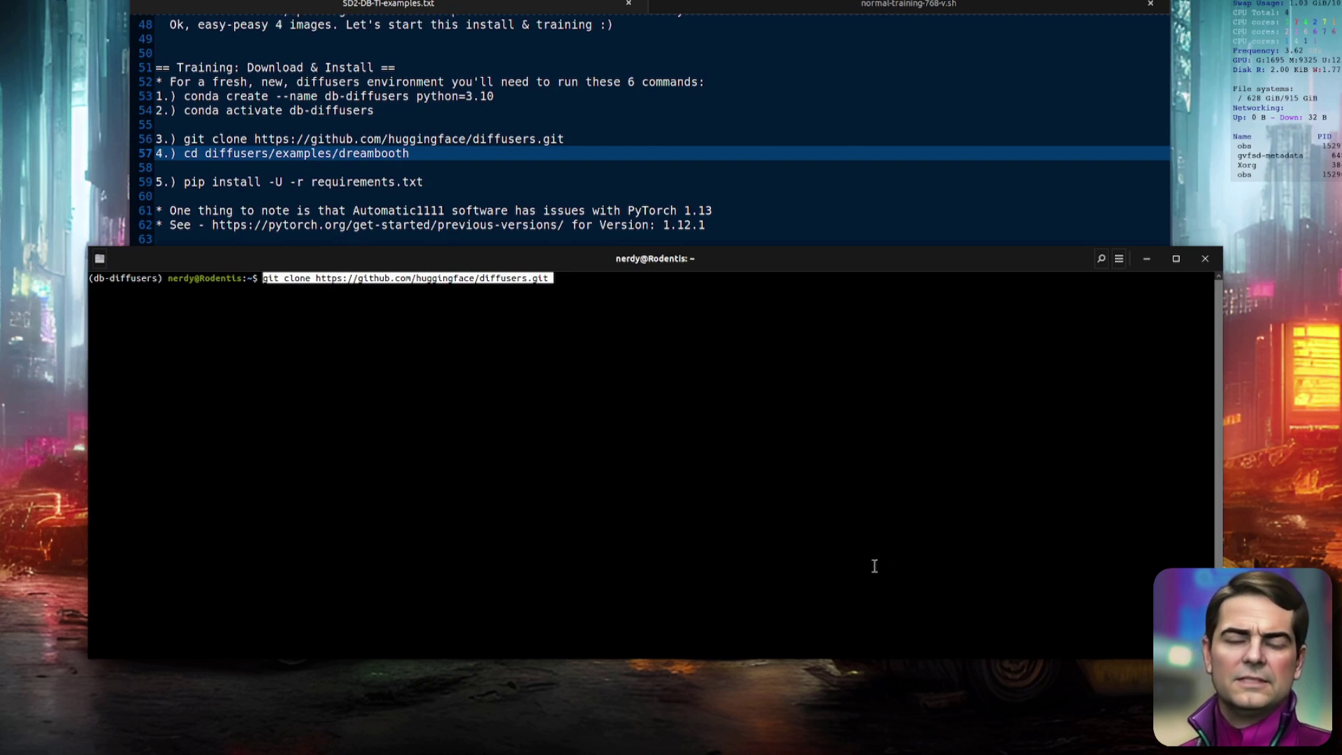
{"action": "key", "text": "Return"}
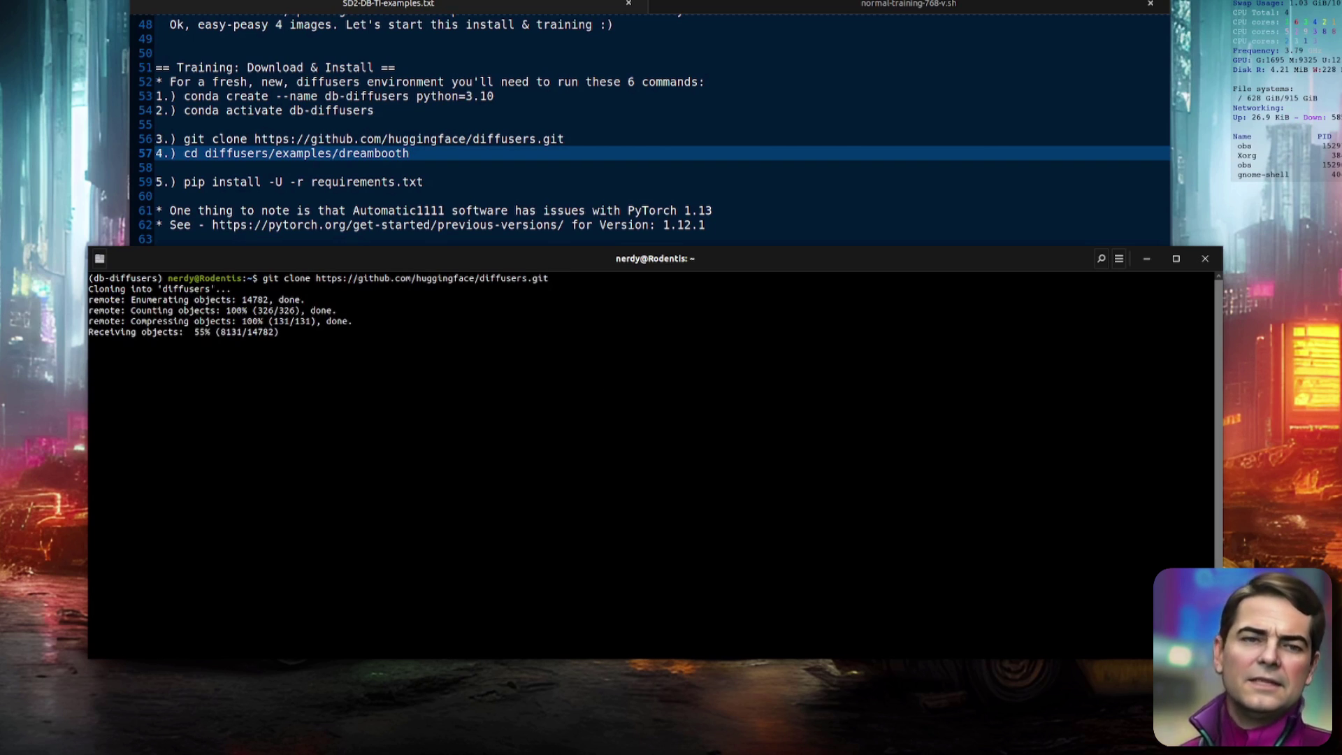
Change into the diffusers/examples/dreambooth folder
{"action": "type", "text": "cd diffusers/e"}
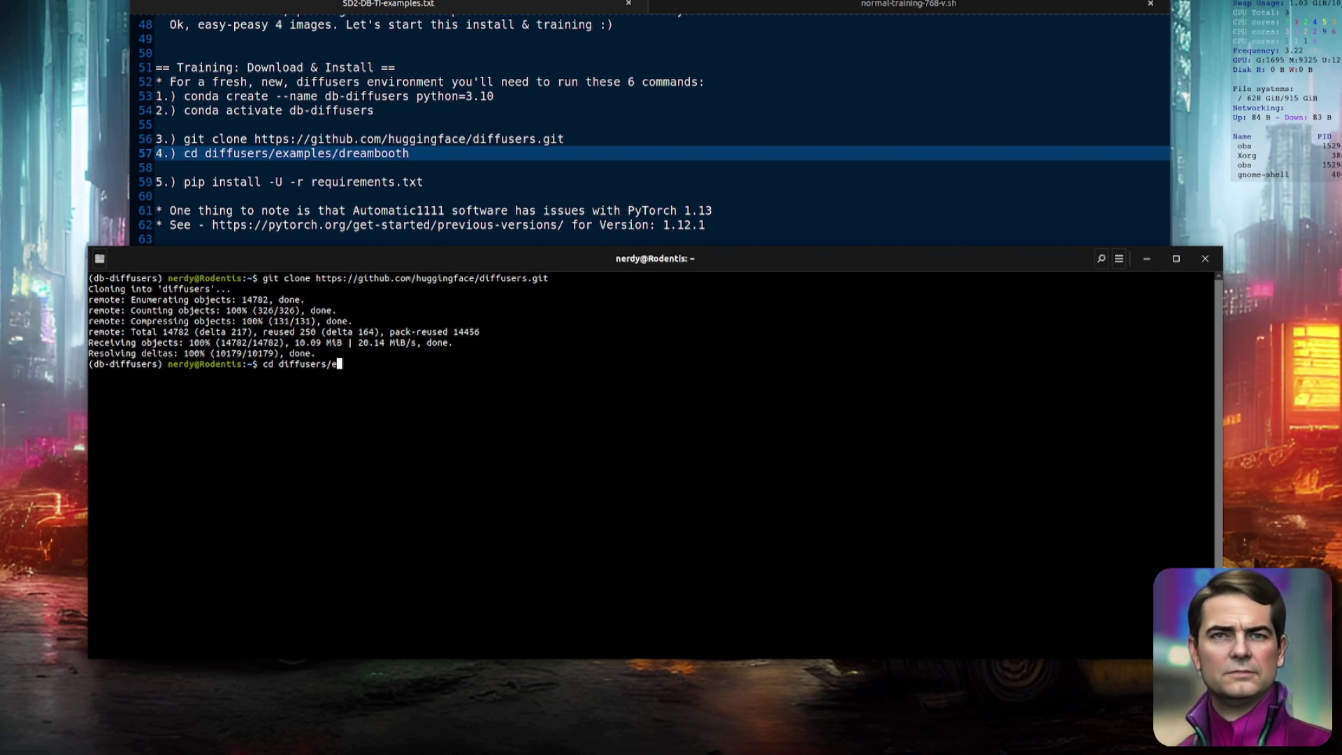
{"action": "key", "text": "Tab"}
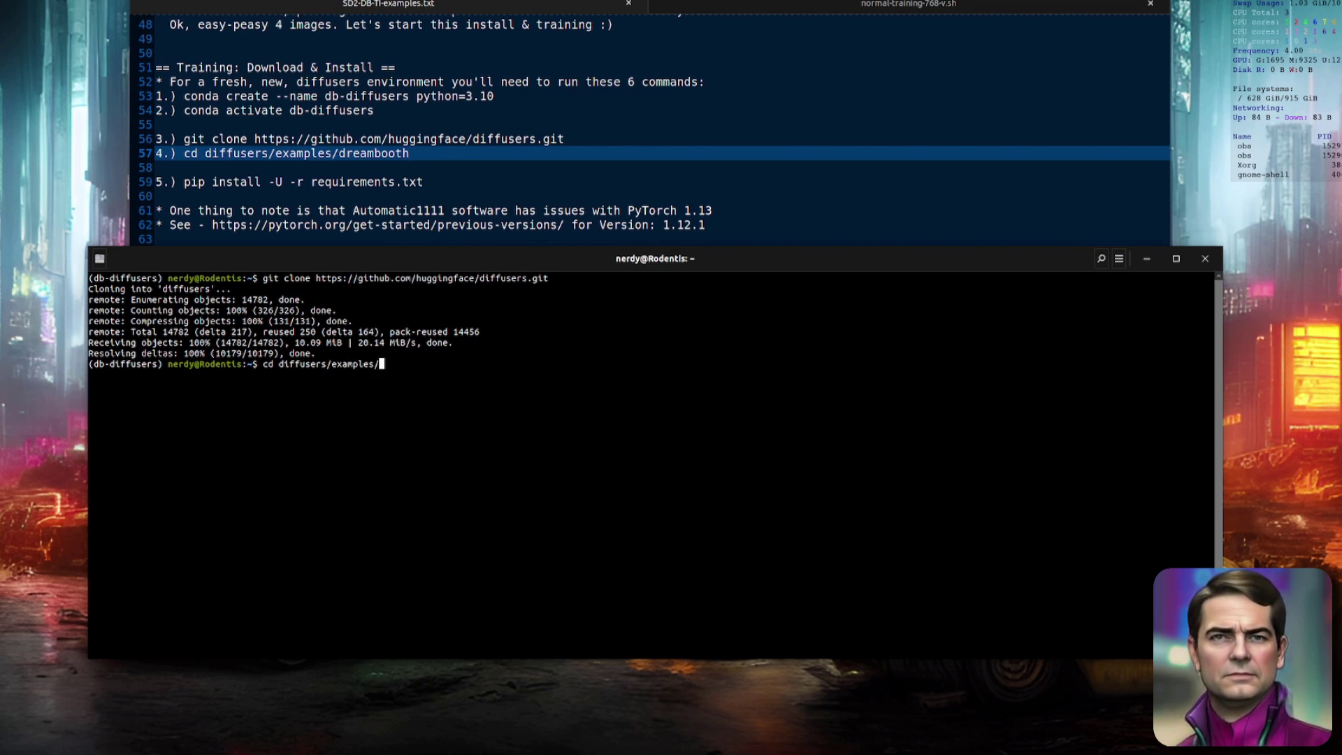
{"action": "type", "text": "dr"}
{"action": "key", "text": "Tab"}
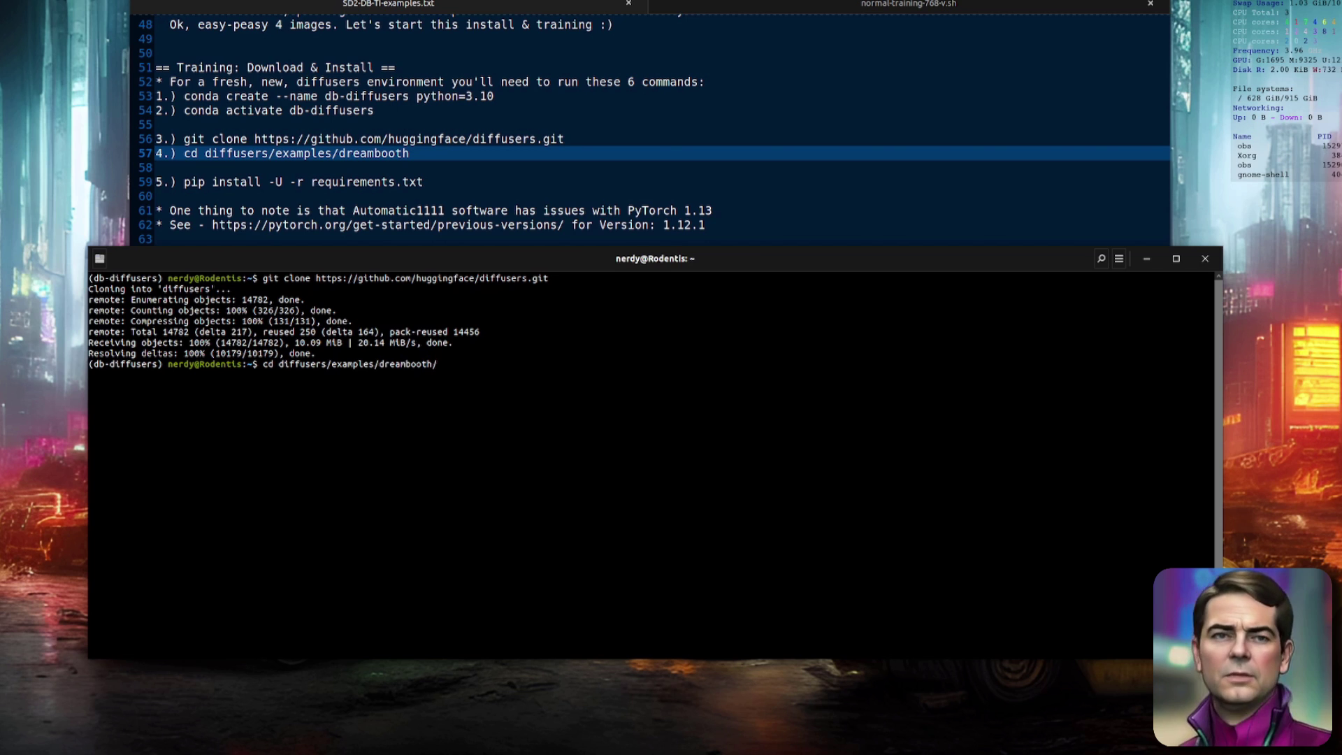
{"action": "key", "text": "Return"}
Install the dreambooth requirements with pip install -U -r requirements.txt
{"action": "type", "text": "pip install -U -r requirements"}
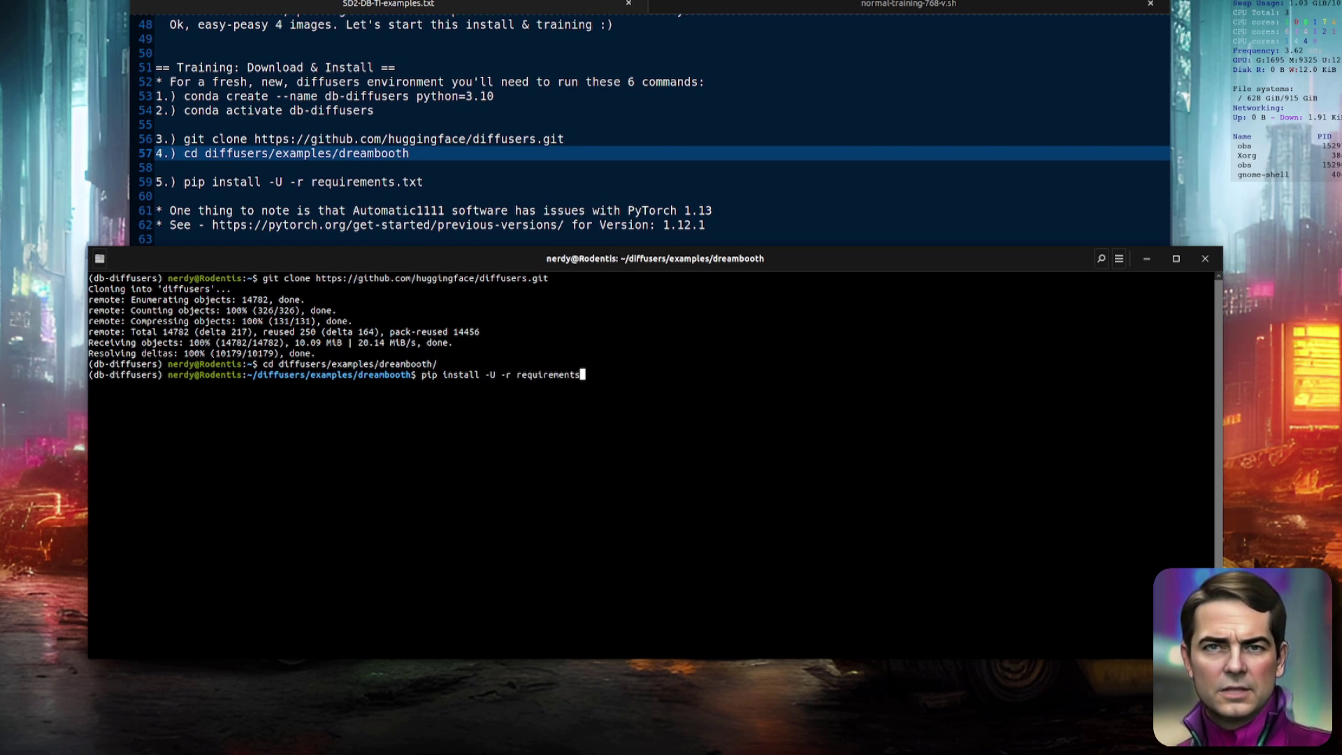
{"action": "key", "text": "Tab"}
{"action": "key", "text": "Return"}
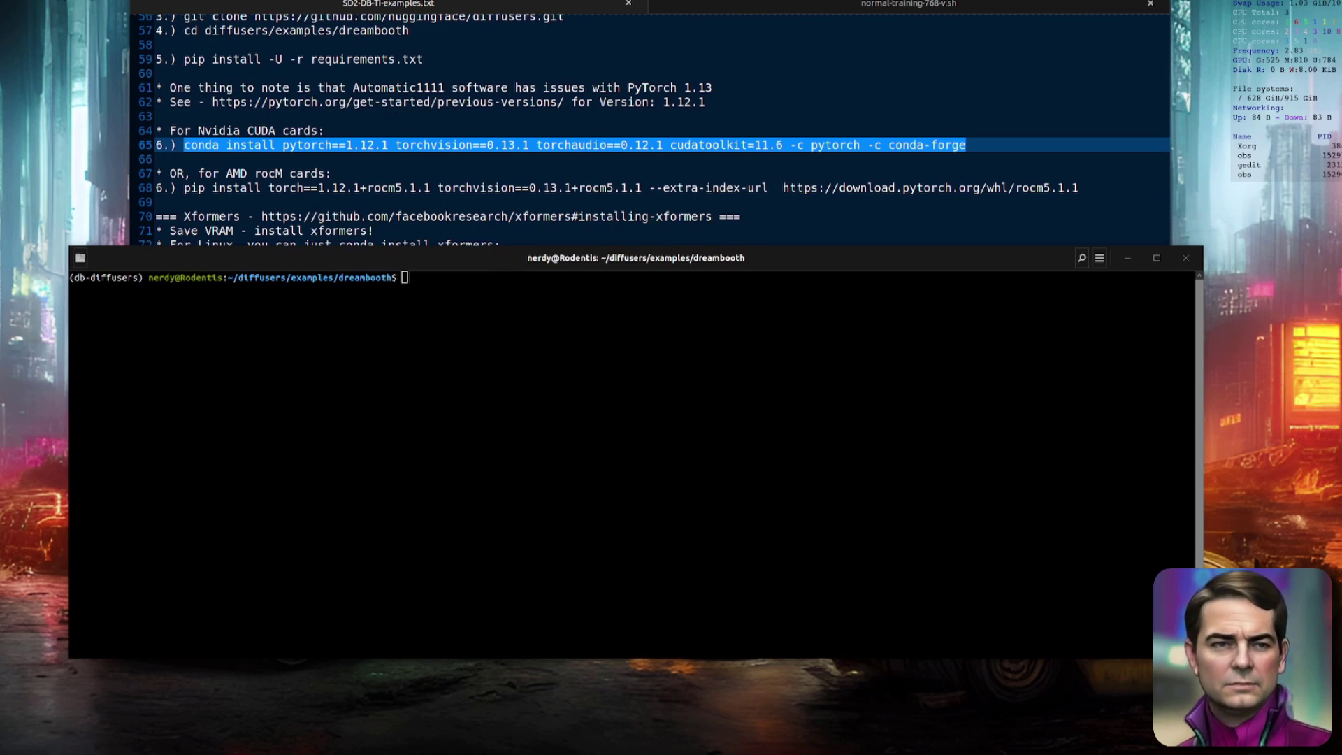
Install PyTorch 1.12.1 by pasting and running its install command in the terminal
{"action": "right_click", "coordinate": [424, 330]}
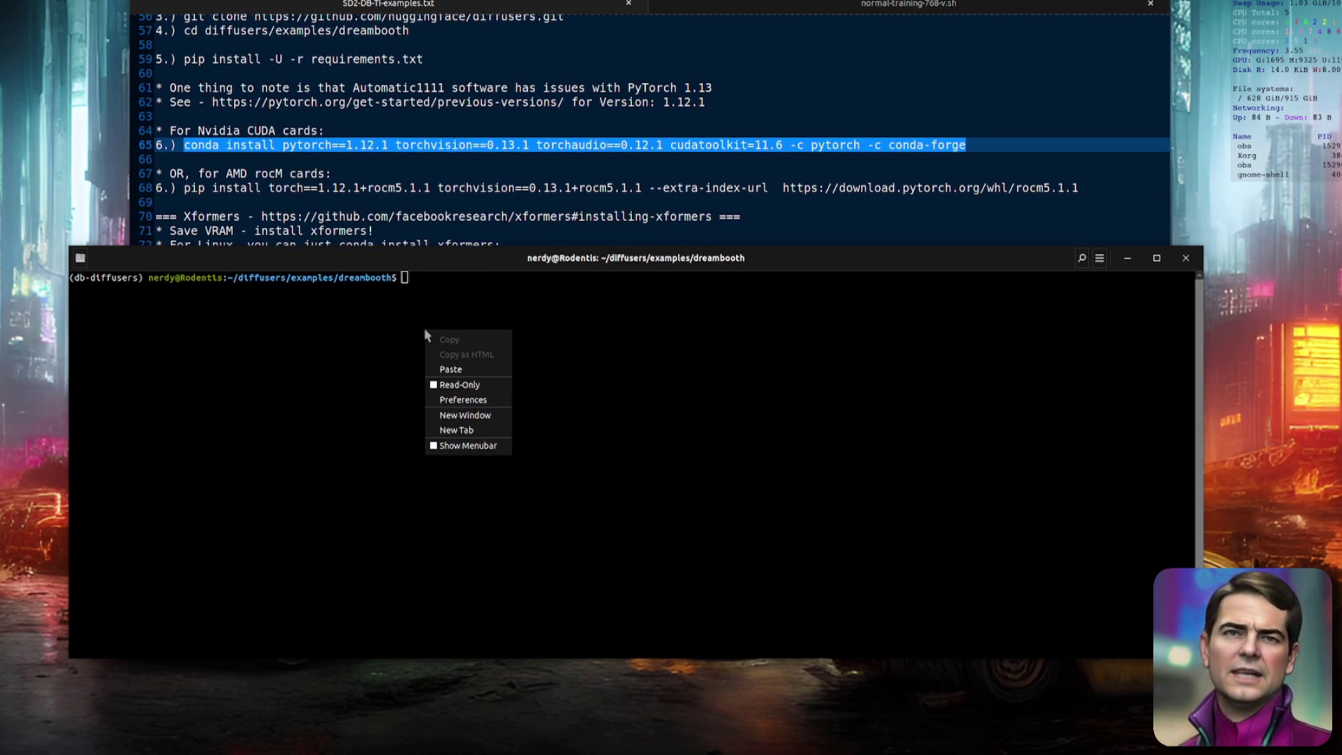
{"action": "left_click", "coordinate": [463, 369]}
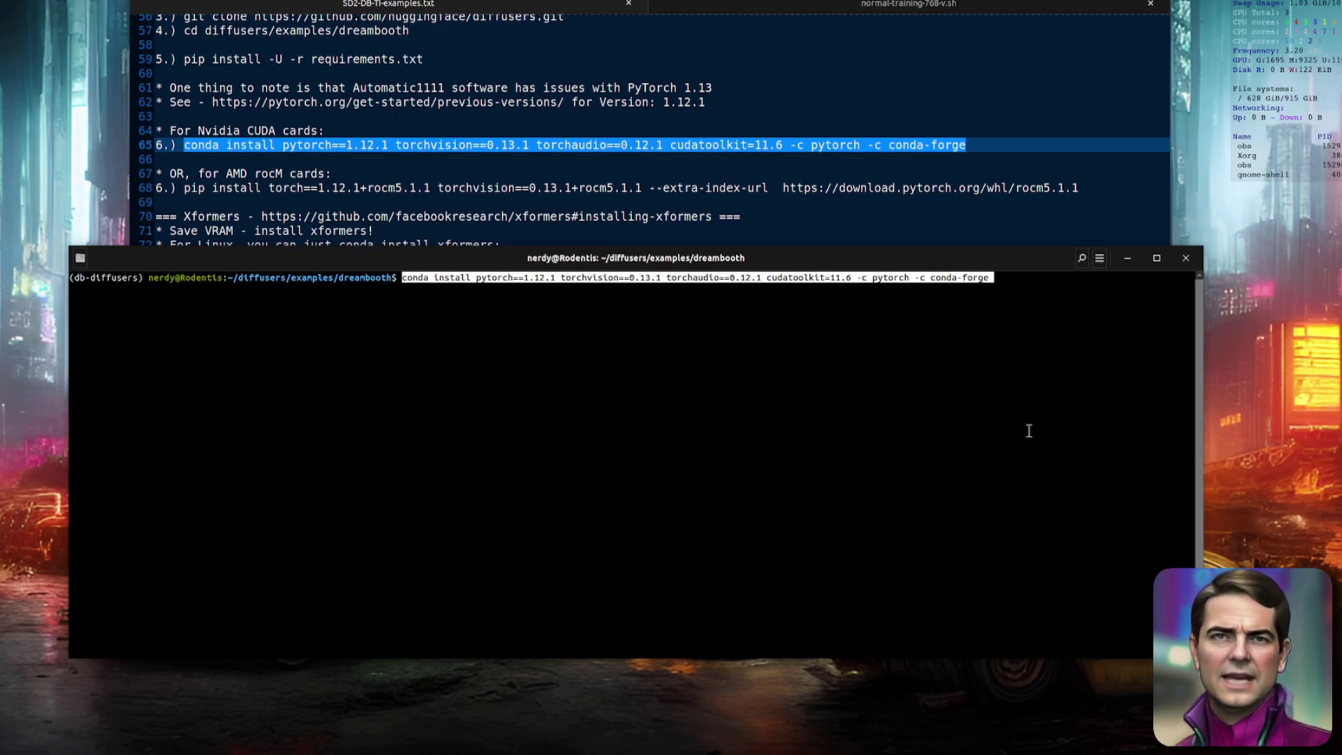
{"action": "key", "text": "Return"}
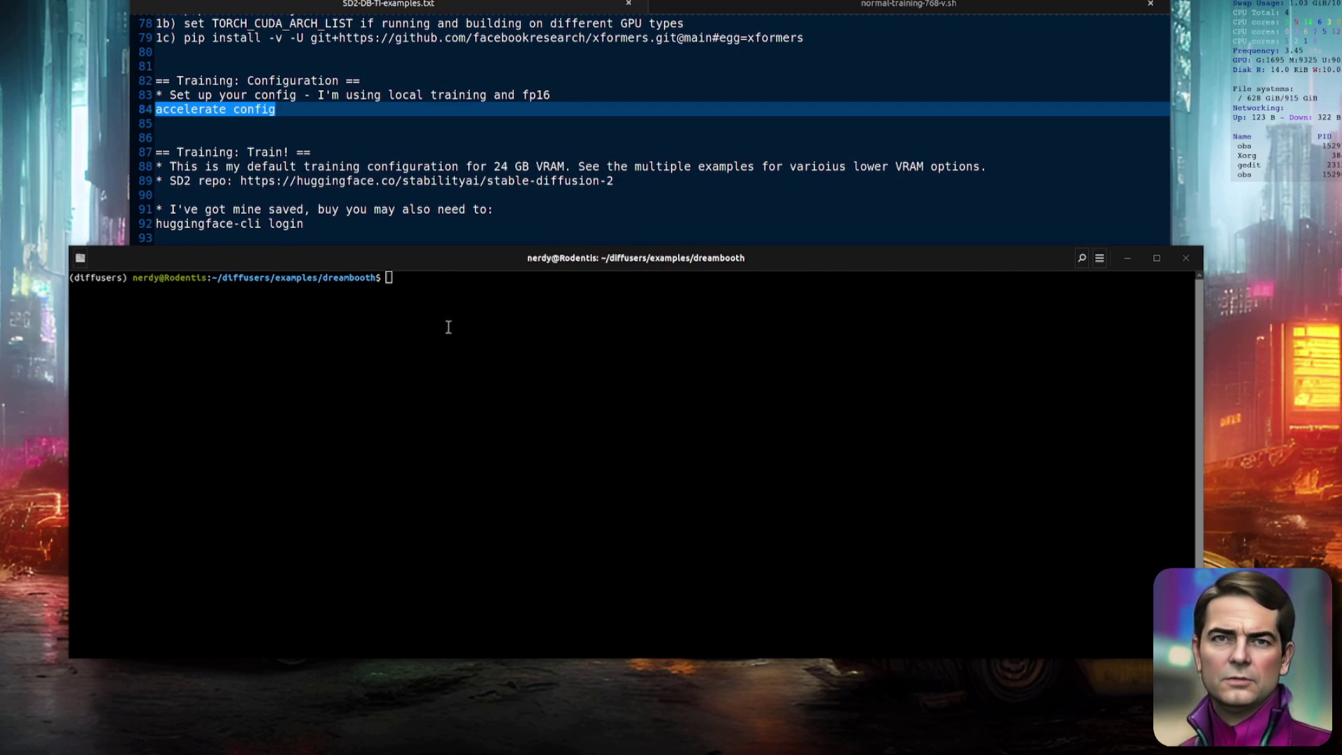
Run accelerate config, choosing this machine (0) and no distributed training (0)
{"action": "right_click", "coordinate": [418, 325]}
{"action": "left_click", "coordinate": [439, 363]}
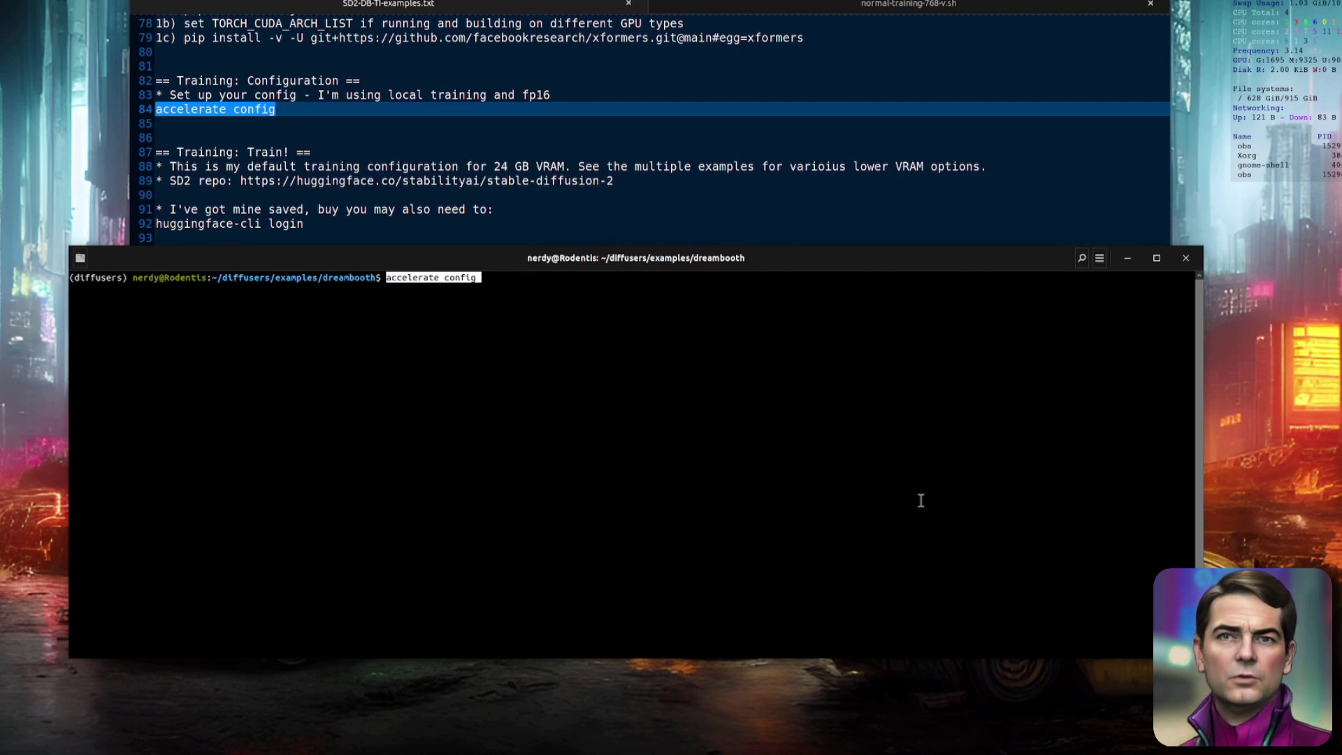
{"action": "key", "text": "Return"}
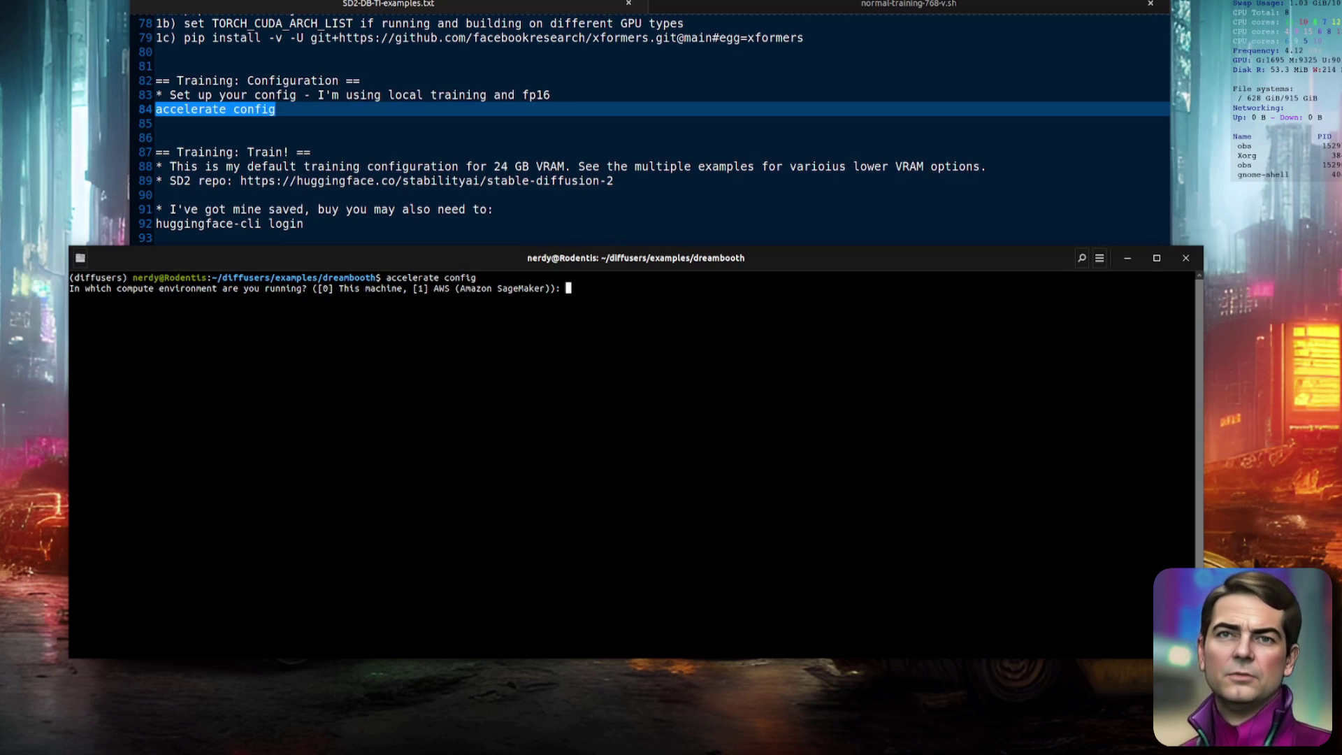
{"action": "type", "text": "0"}
{"action": "key", "text": "Return"}
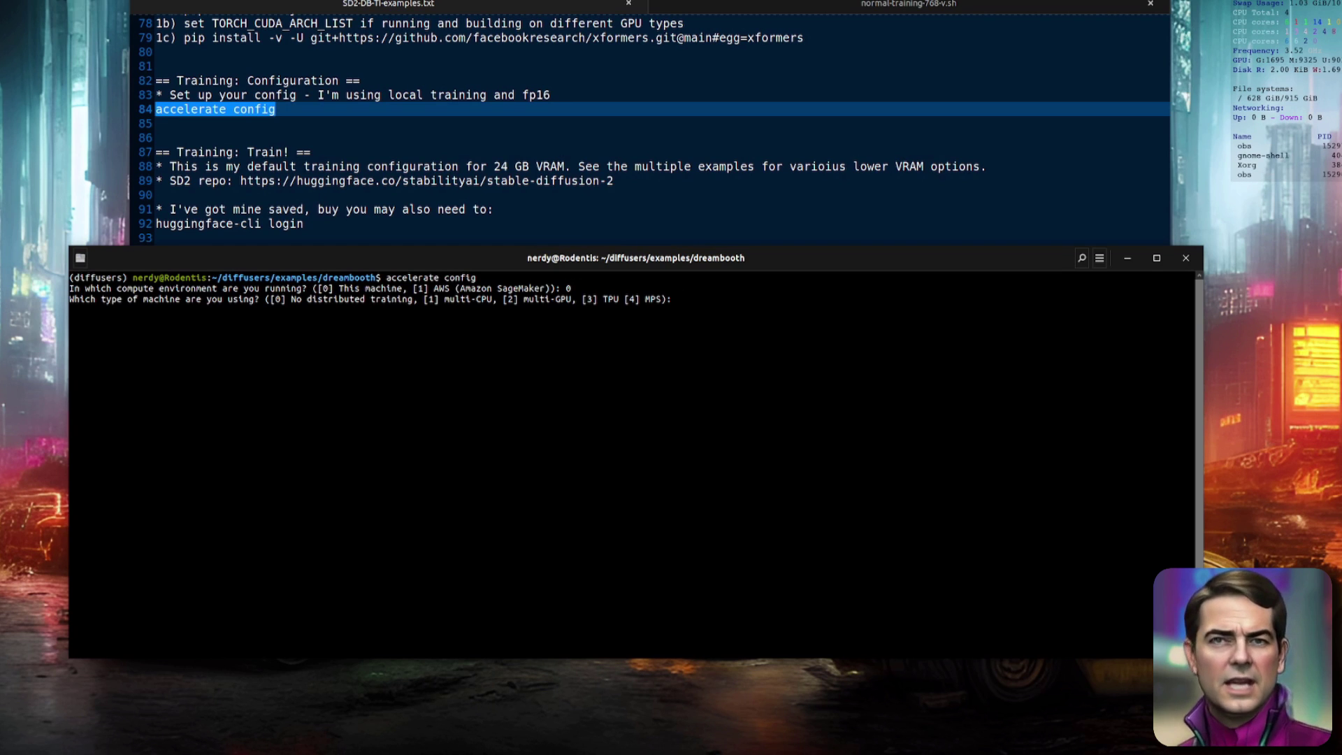
{"action": "type", "text": "0"}
{"action": "key", "text": "Return"}
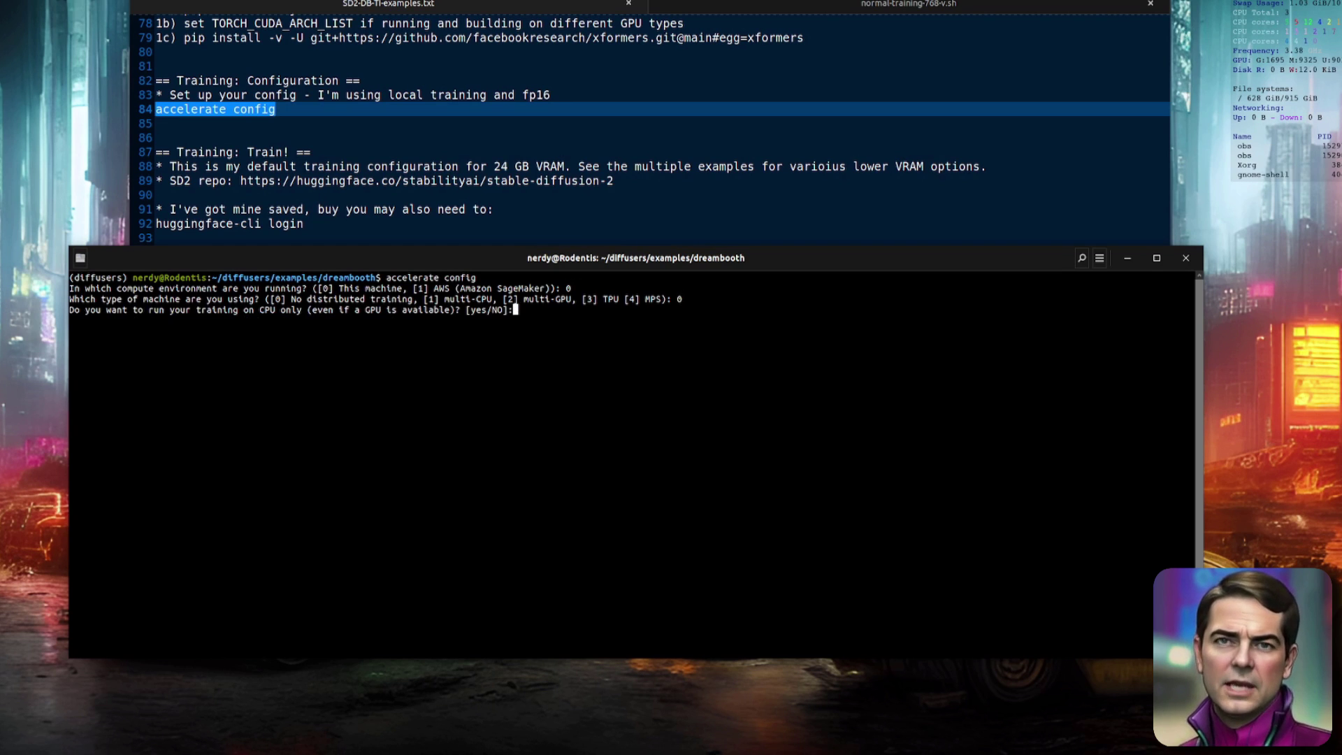
Answer NO to CPU-only training and DeepSpeed, then pick fp16 mixed precision
{"action": "type", "text": "NO"}
{"action": "key", "text": "Return"}
{"action": "type", "text": "NO"}
{"action": "key", "text": "Return"}
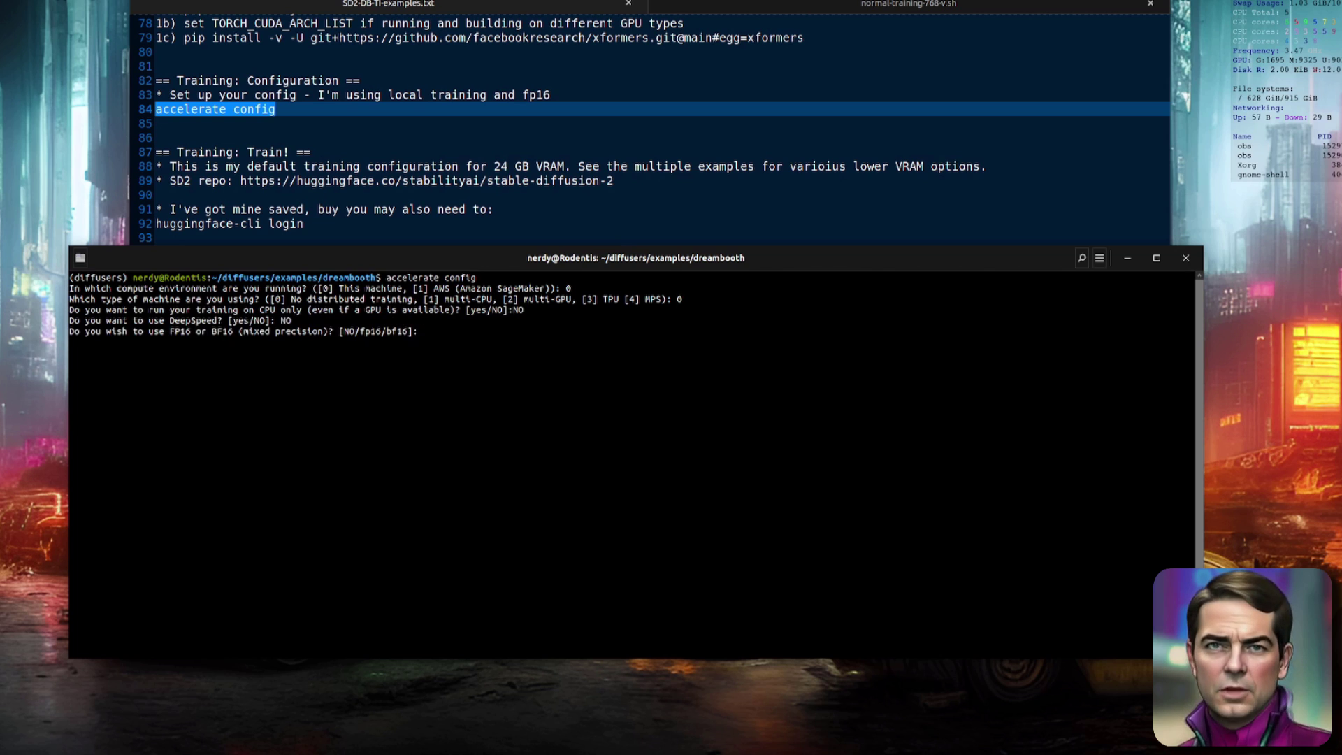
{"action": "type", "text": "fp16"}
{"action": "key", "text": "Return"}
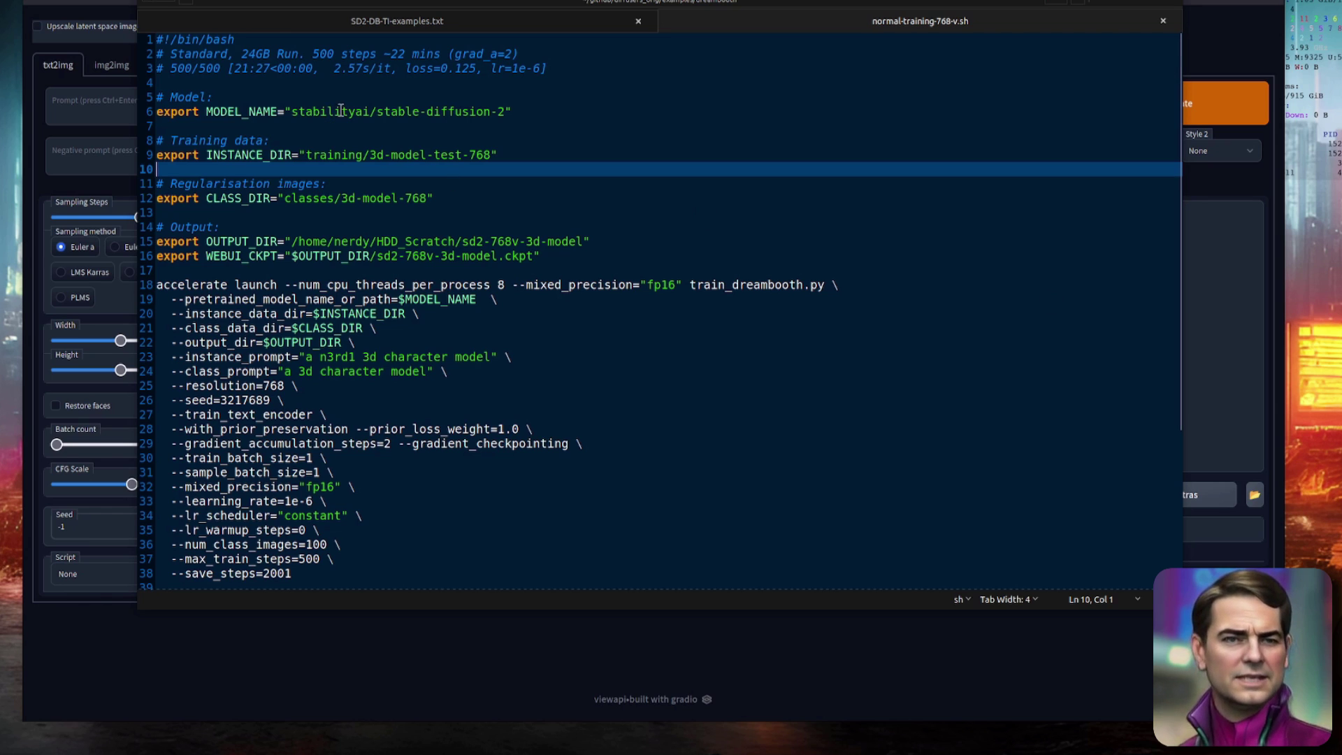
Go over the script's model name, training data, regularisation images, output and checkpoint paths
{"action": "left_click", "coordinate": [341, 113]}
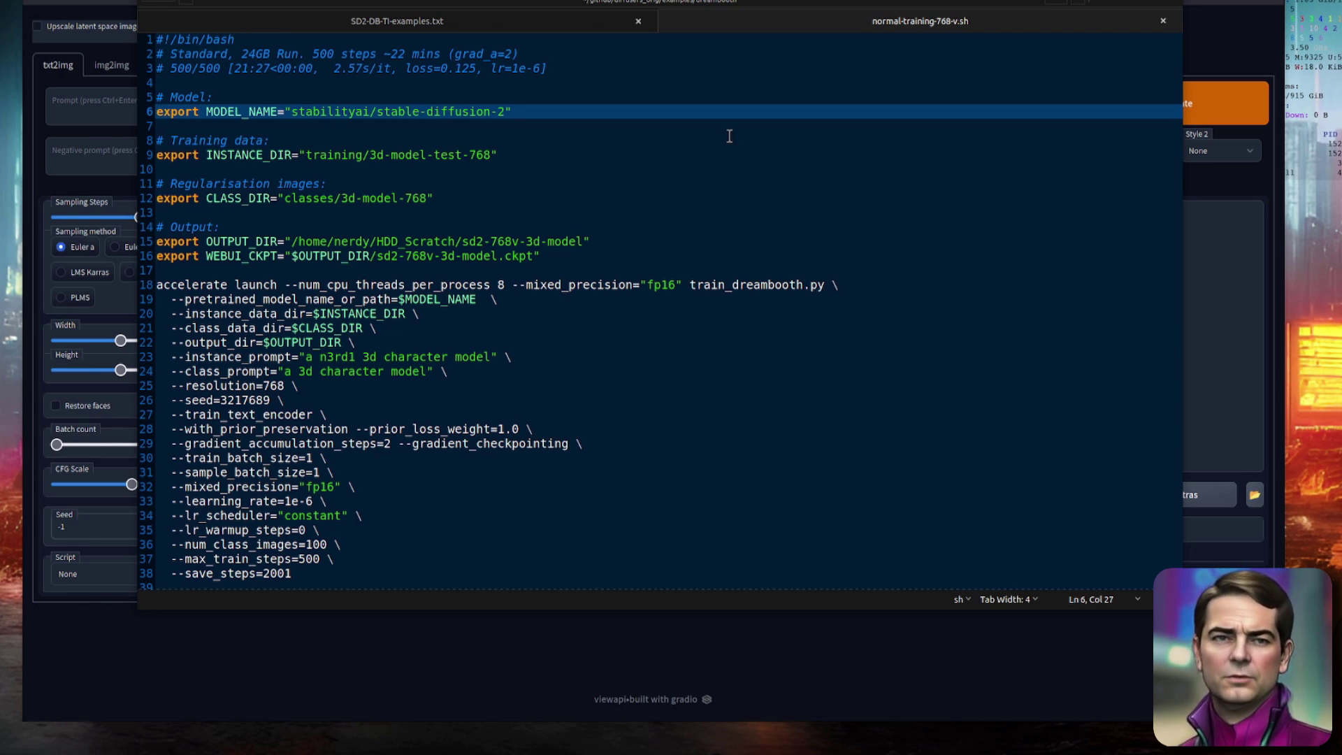
{"action": "left_click", "coordinate": [401, 158]}
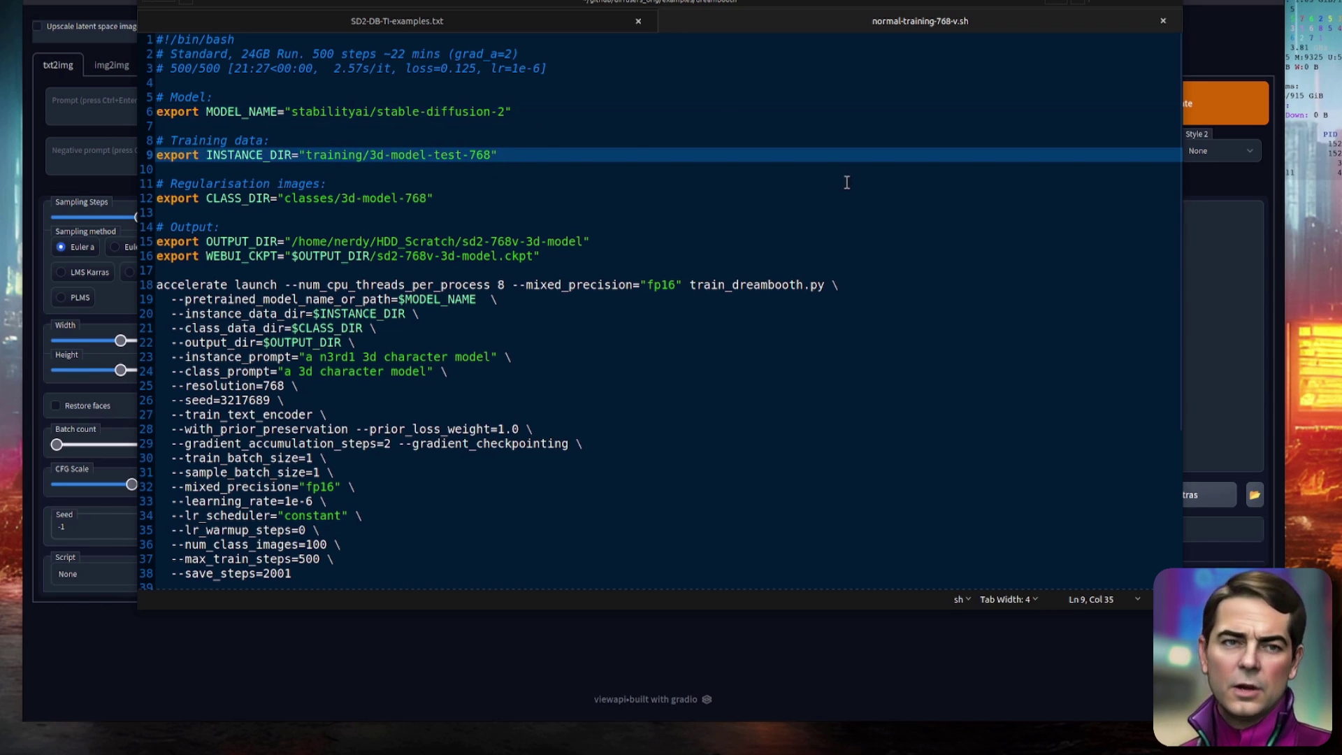
{"action": "left_click", "coordinate": [366, 201]}
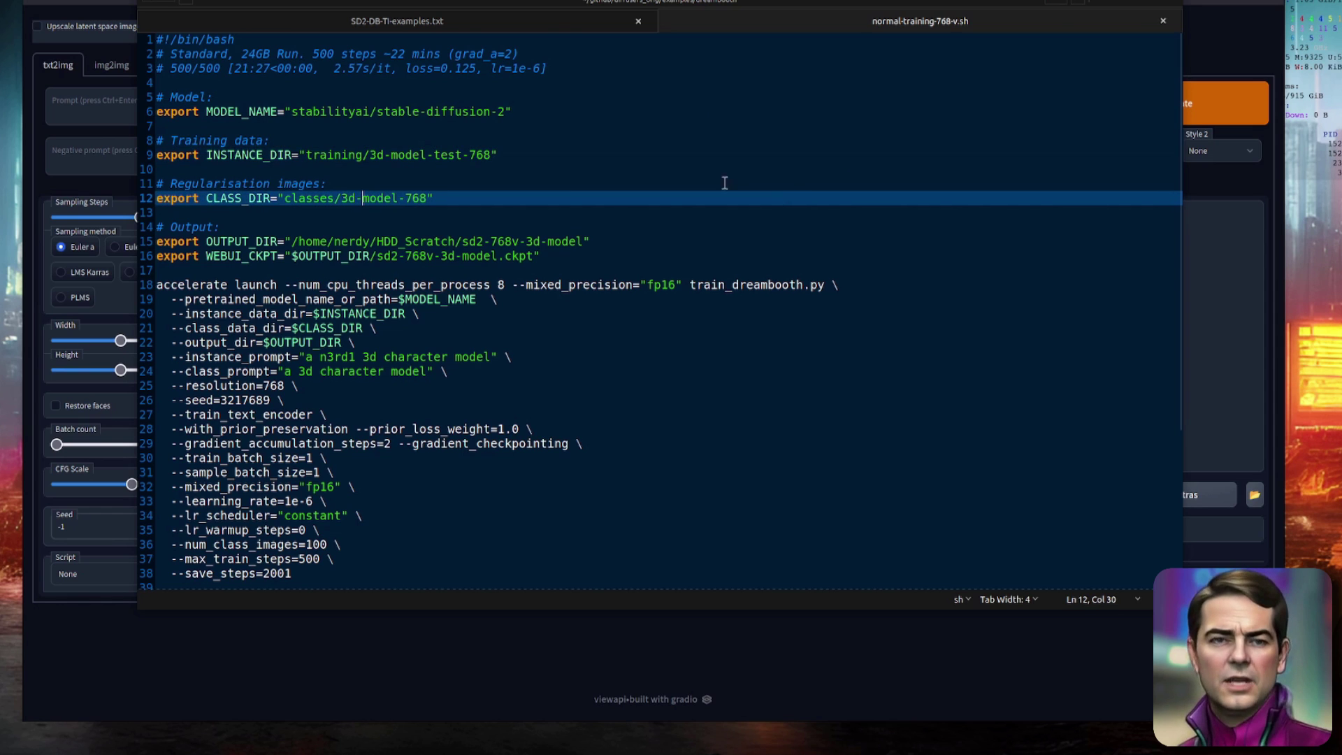
{"action": "left_click", "coordinate": [450, 243]}
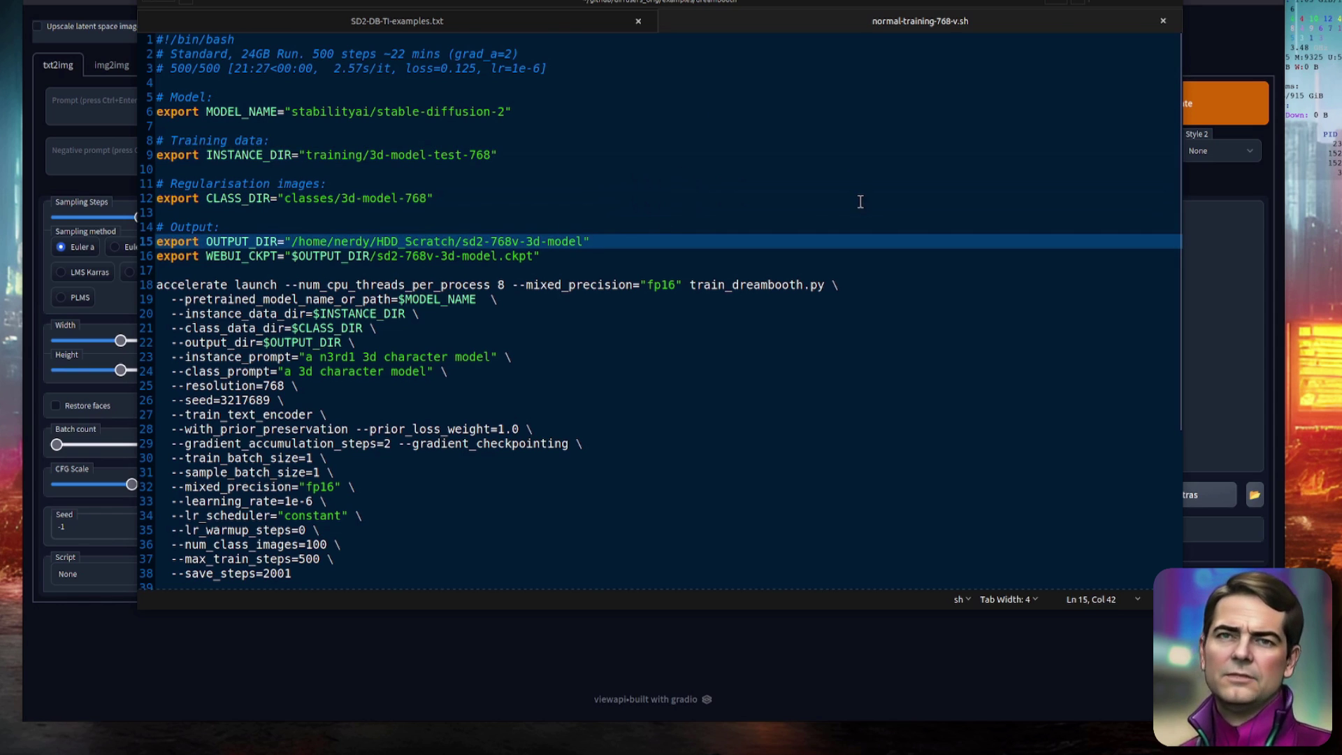
{"action": "left_click", "coordinate": [451, 257]}
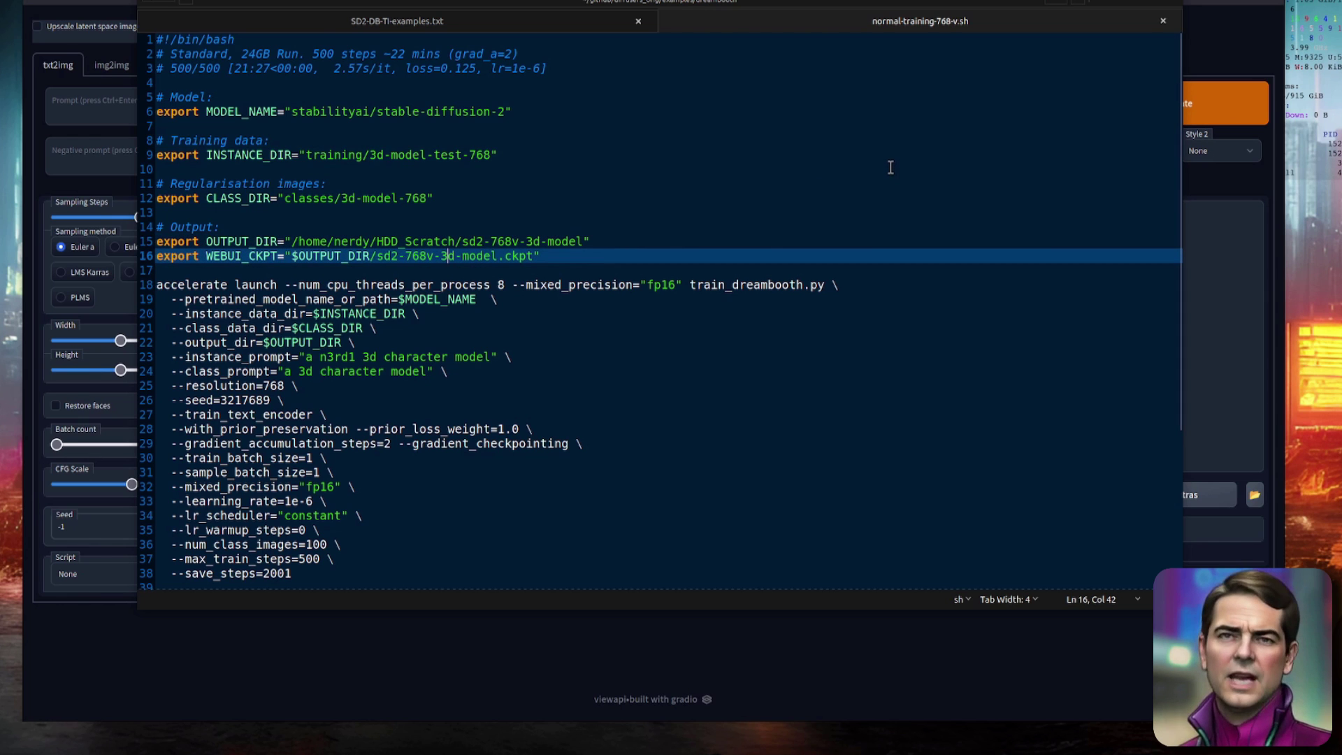
Highlight the cpu_threads_per_process option, then bring up the DreamBooth readme in the browser
{"action": "scroll", "coordinate": [718, 282], "scroll_direction": "down", "scroll_amount": 3}
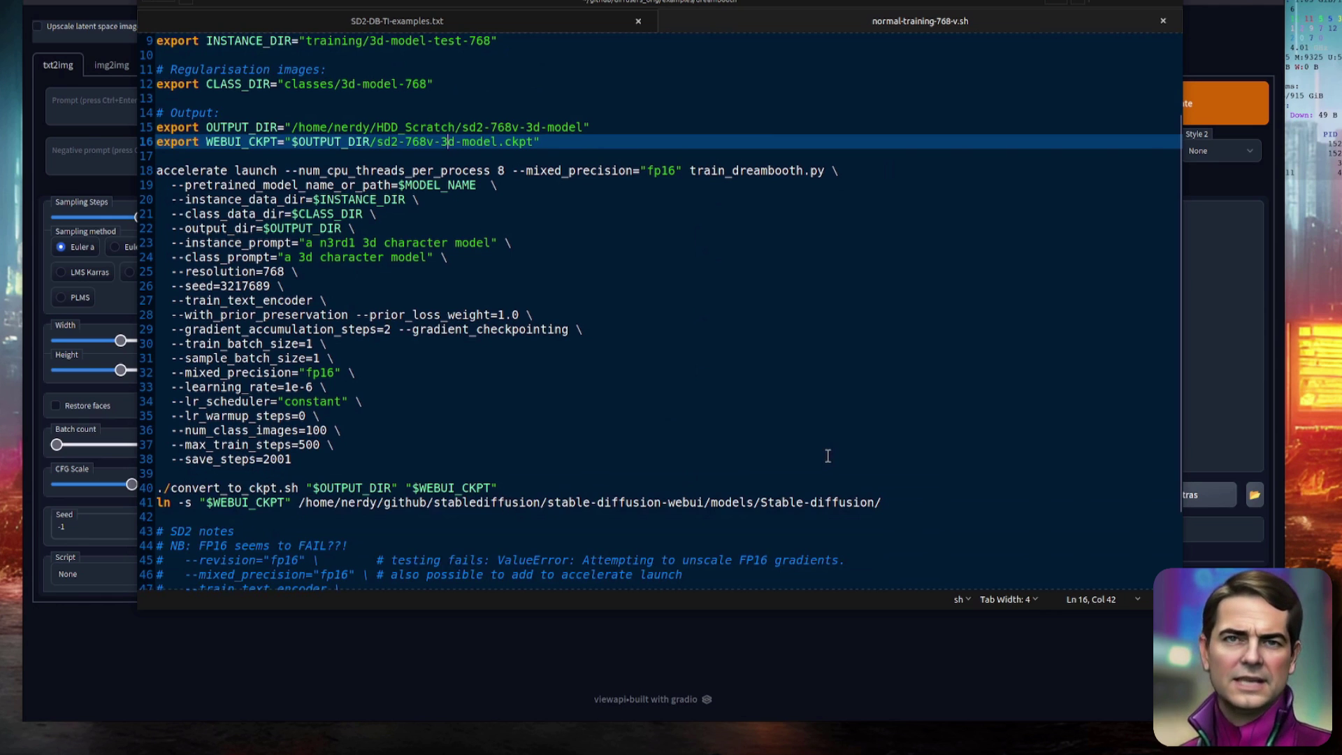
{"action": "scroll", "coordinate": [828, 456], "scroll_direction": "up", "scroll_amount": 3}
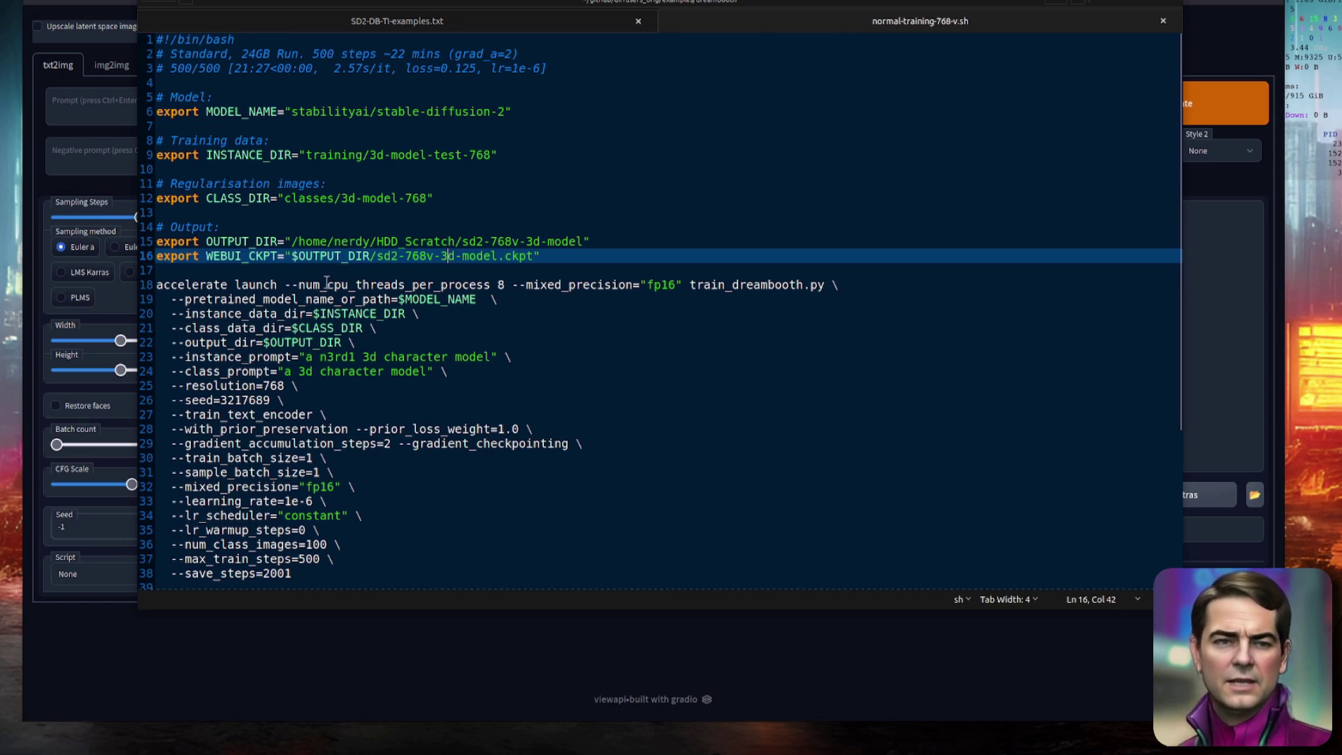
{"action": "left_click_drag", "start_coordinate": [327, 285], "coordinate": [505, 285]}
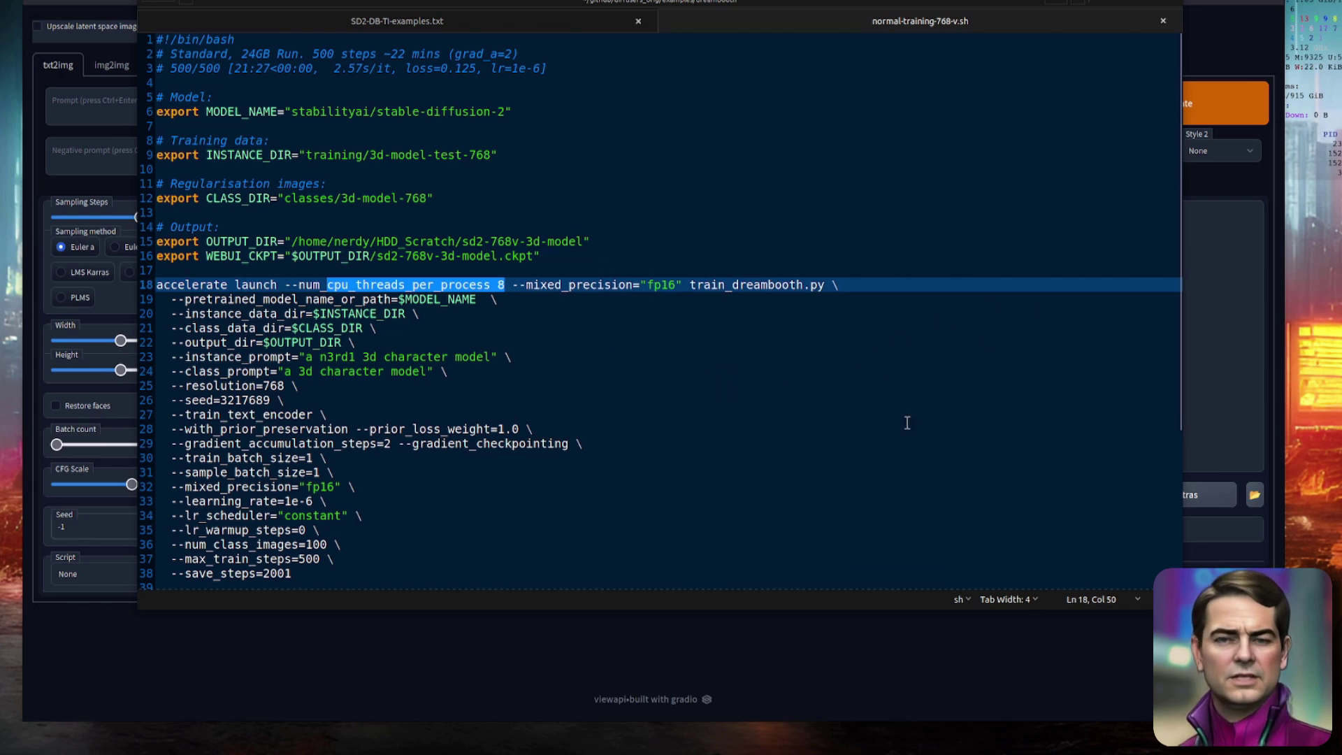
{"action": "key", "text": "alt+Tab"}
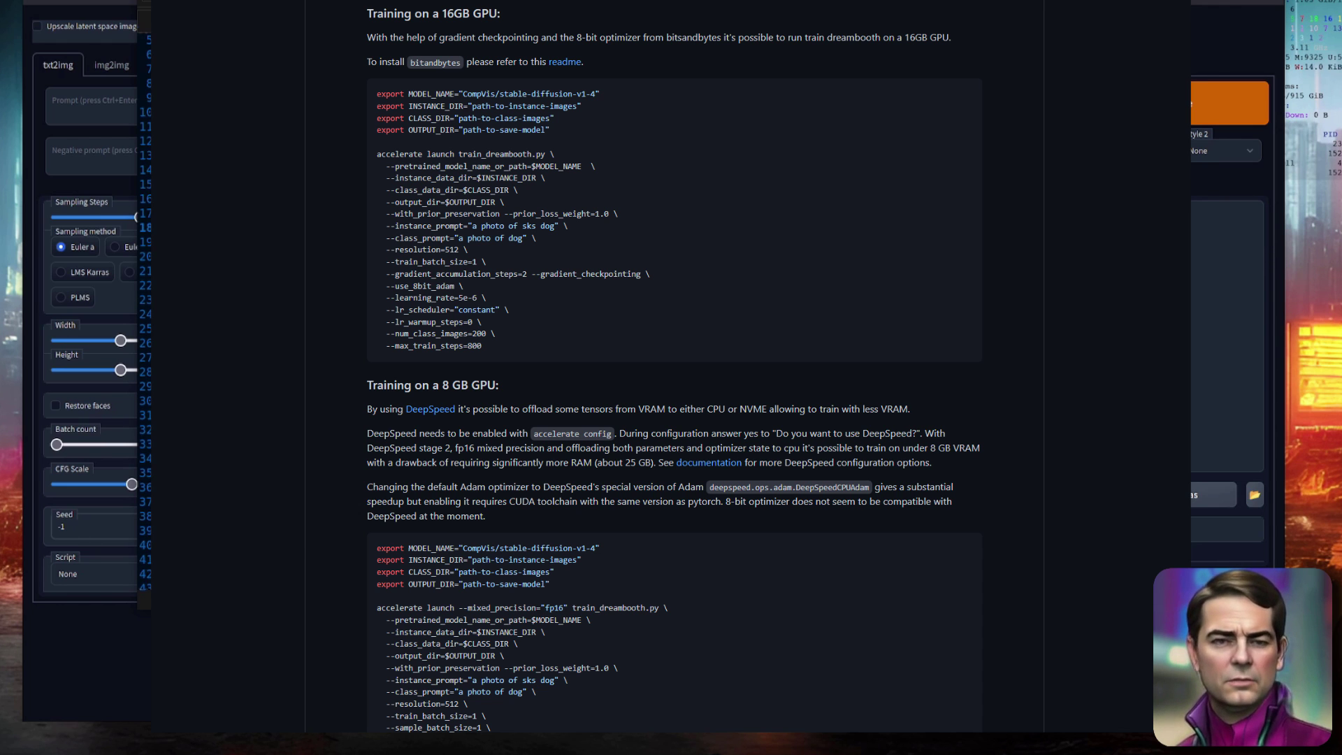
In the training script, highlight the n3rd1 instance prompt, character class prompt, resolution and train_text_encoder
{"action": "key", "text": "alt+Tab"}
{"action": "left_click", "coordinate": [314, 243]}
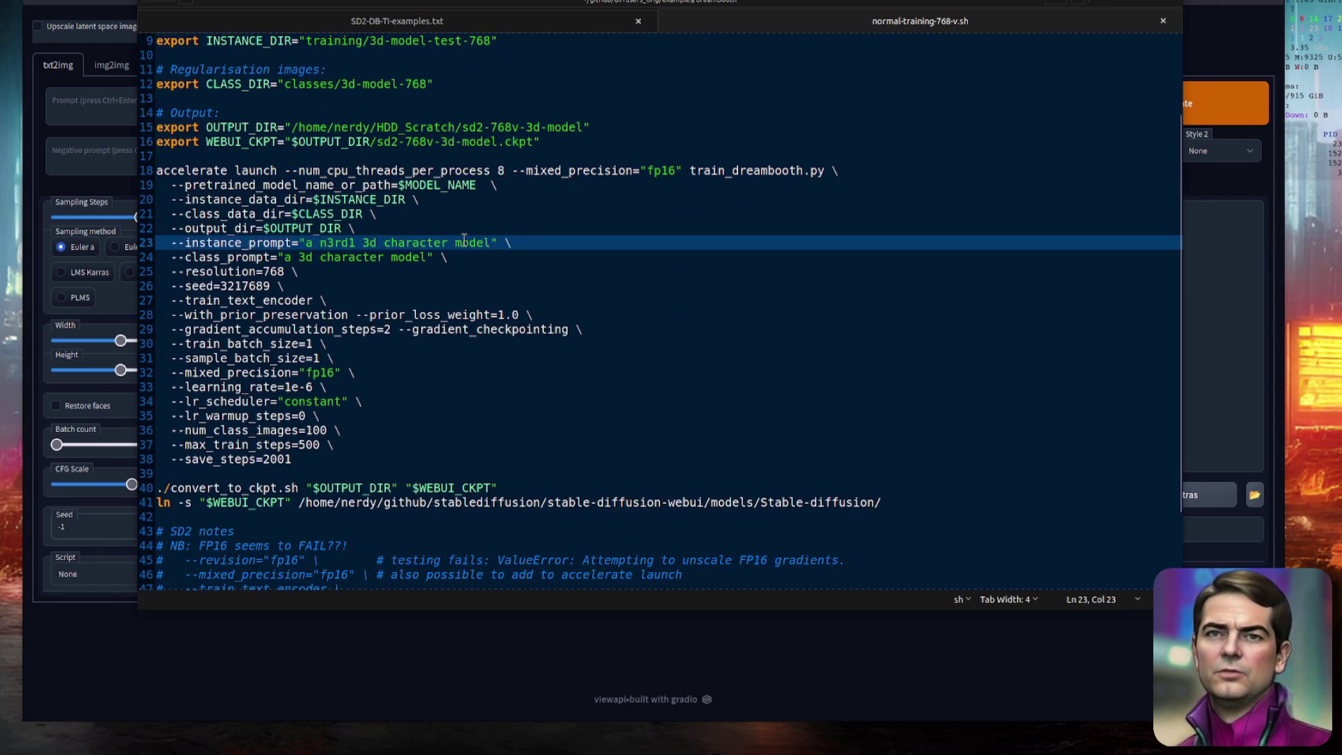
{"action": "double_click", "coordinate": [337, 242]}
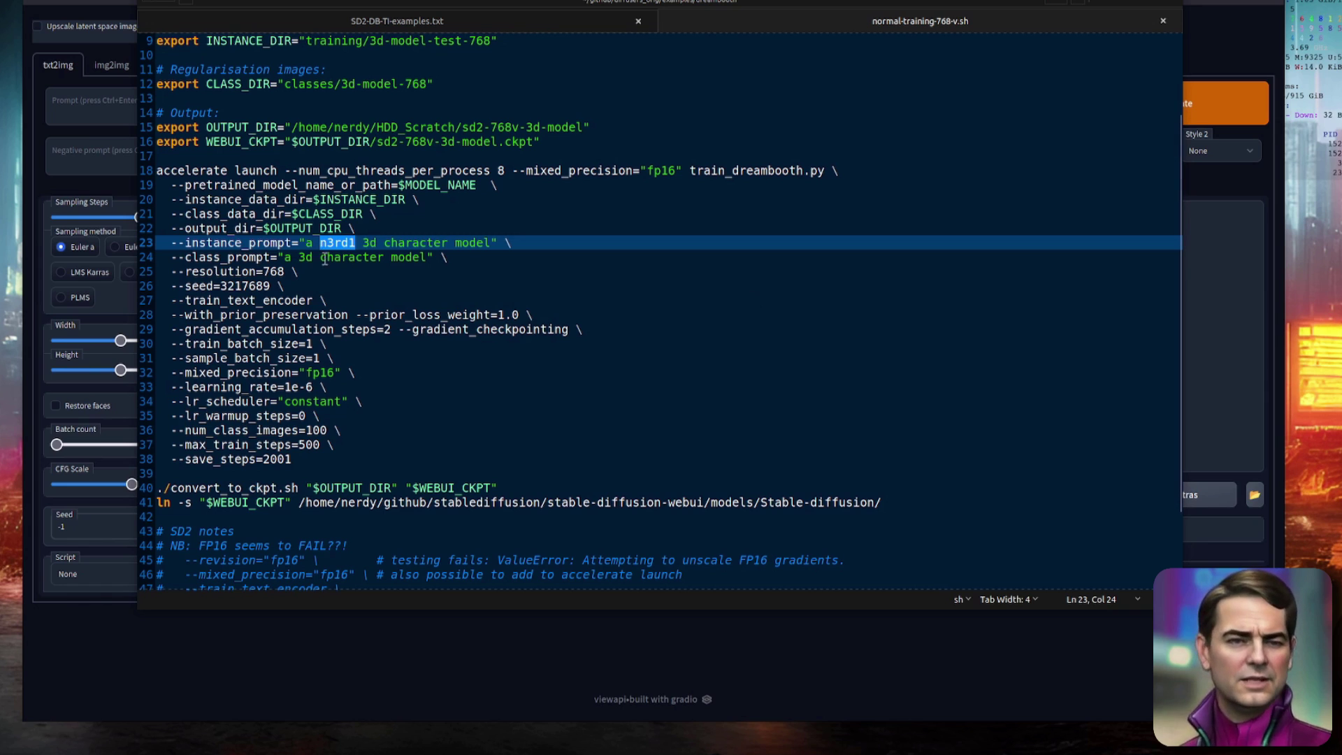
{"action": "double_click", "coordinate": [350, 257]}
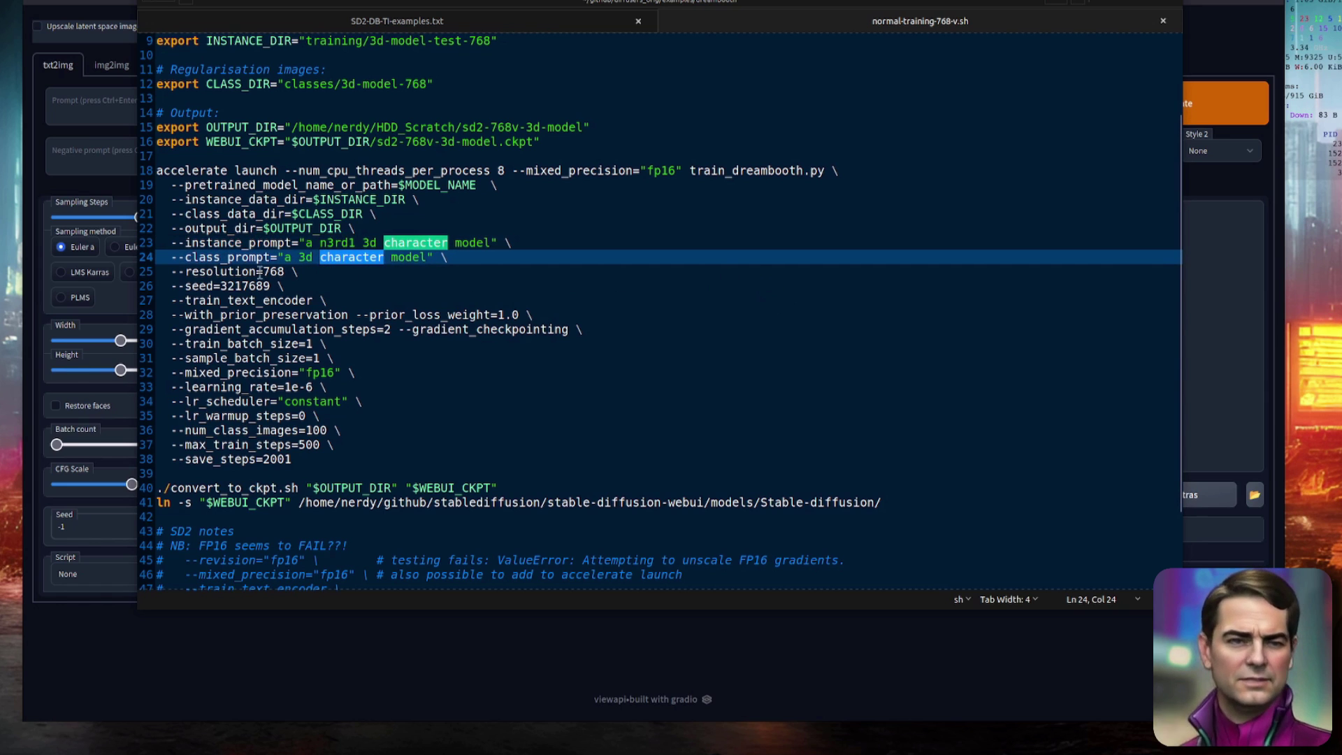
{"action": "double_click", "coordinate": [240, 273]}
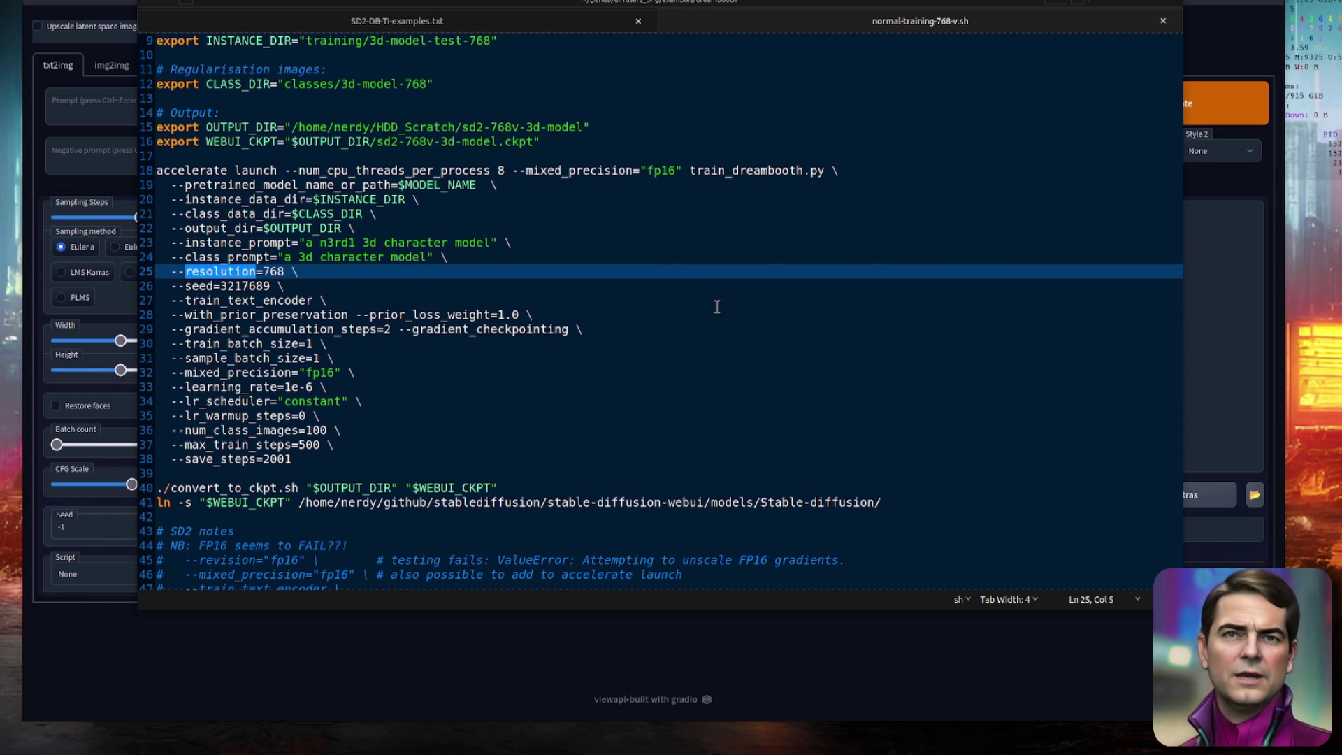
{"action": "double_click", "coordinate": [261, 301]}
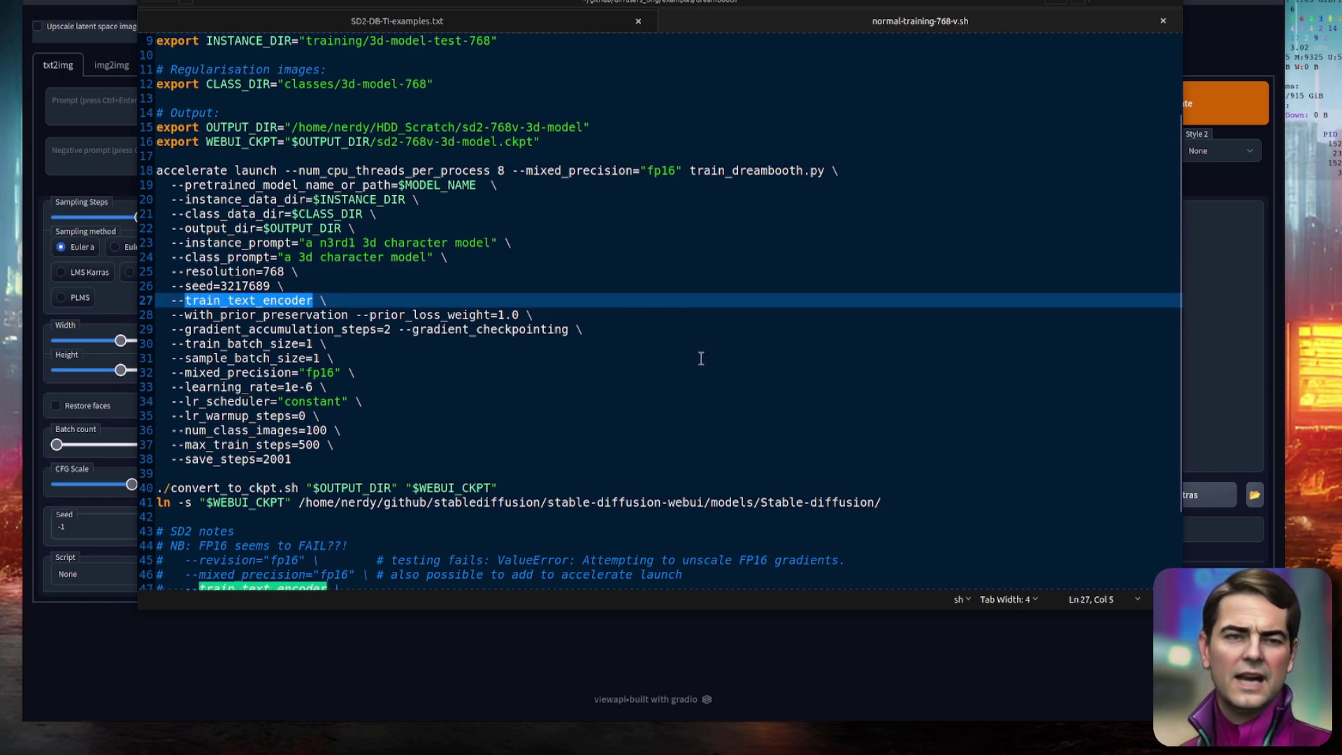
Review prior preservation, gradient accumulation, batch size, fp16, learning rate, max_train_steps and save_steps
{"action": "left_click", "coordinate": [408, 316]}
{"action": "left_click", "coordinate": [385, 330]}
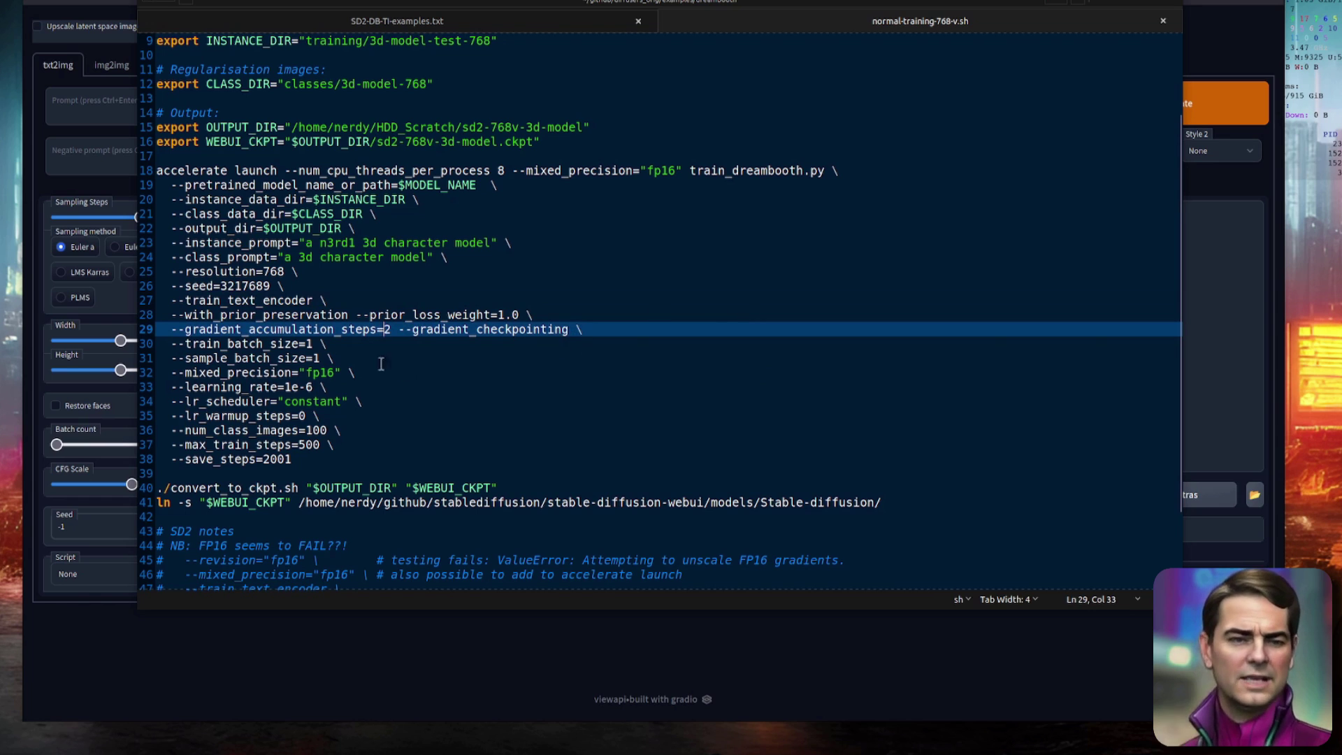
{"action": "key", "text": "Down"}
{"action": "key", "text": "Down"}
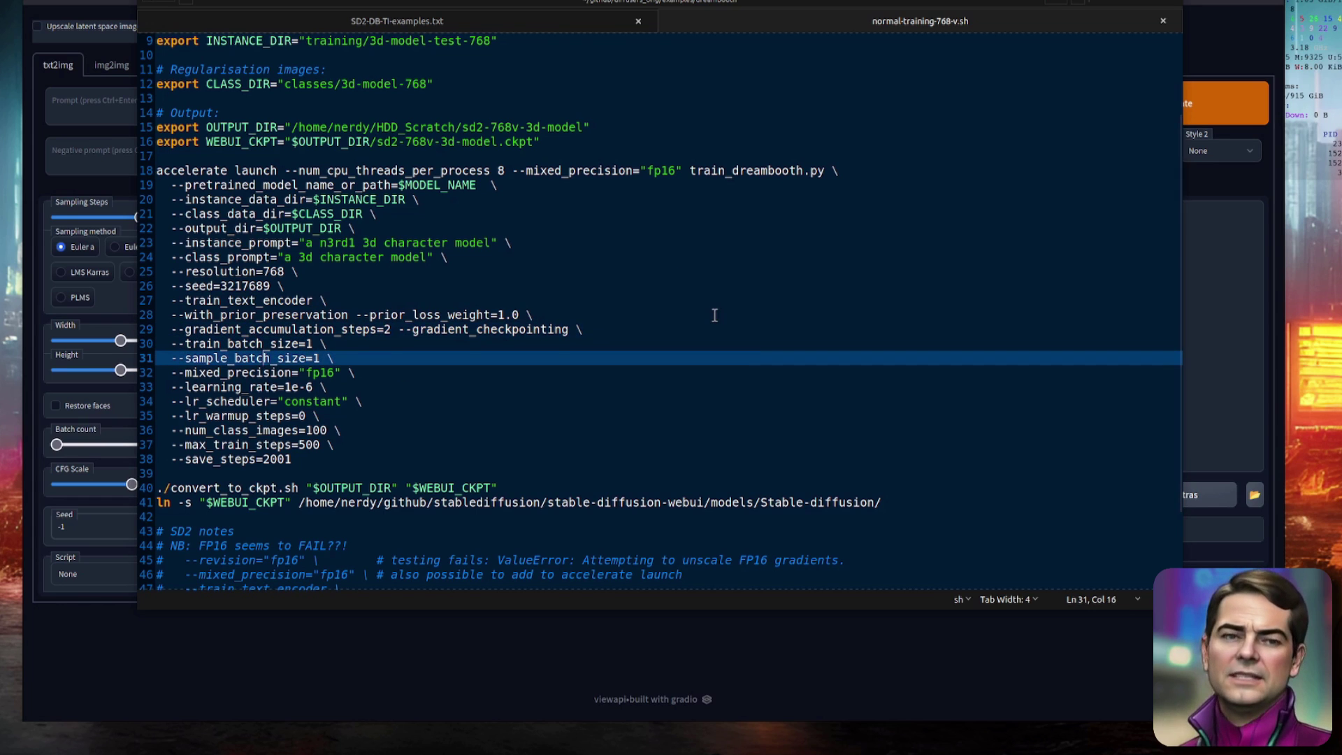
{"action": "left_click", "coordinate": [236, 373]}
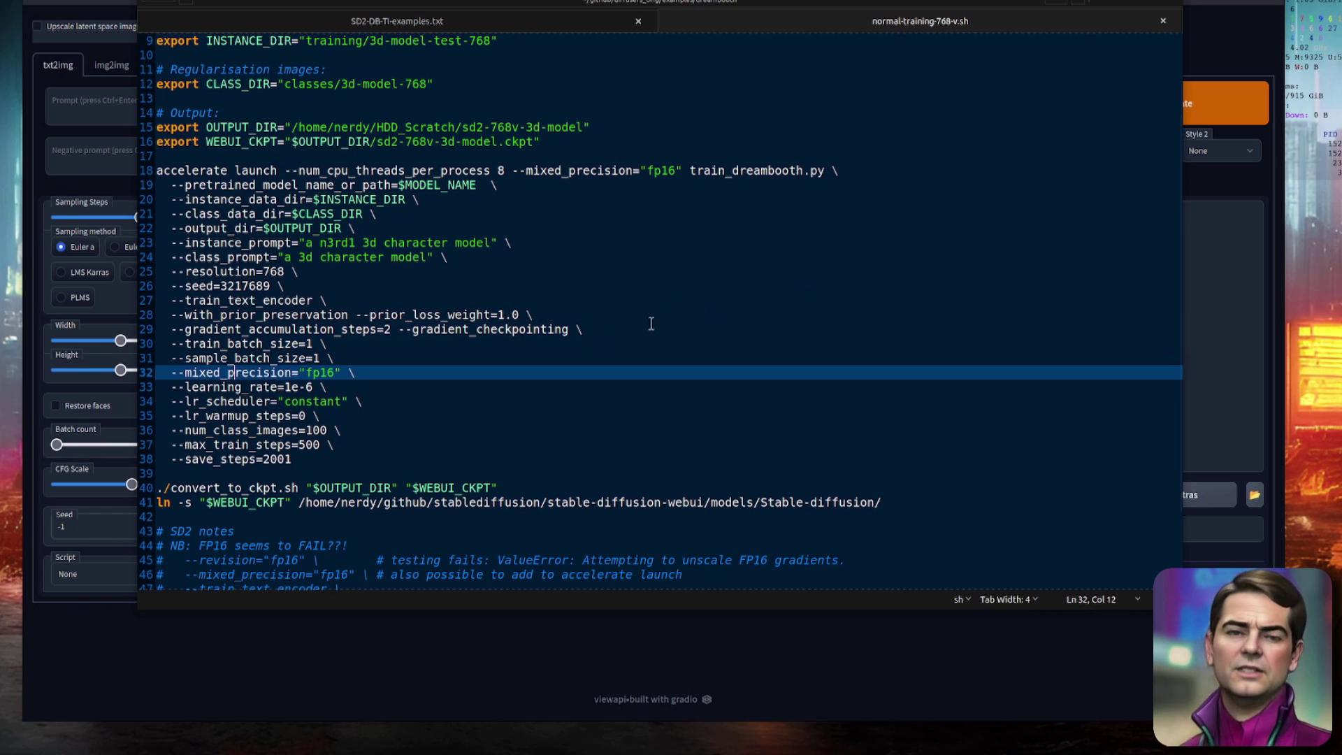
{"action": "key", "text": "Down"}
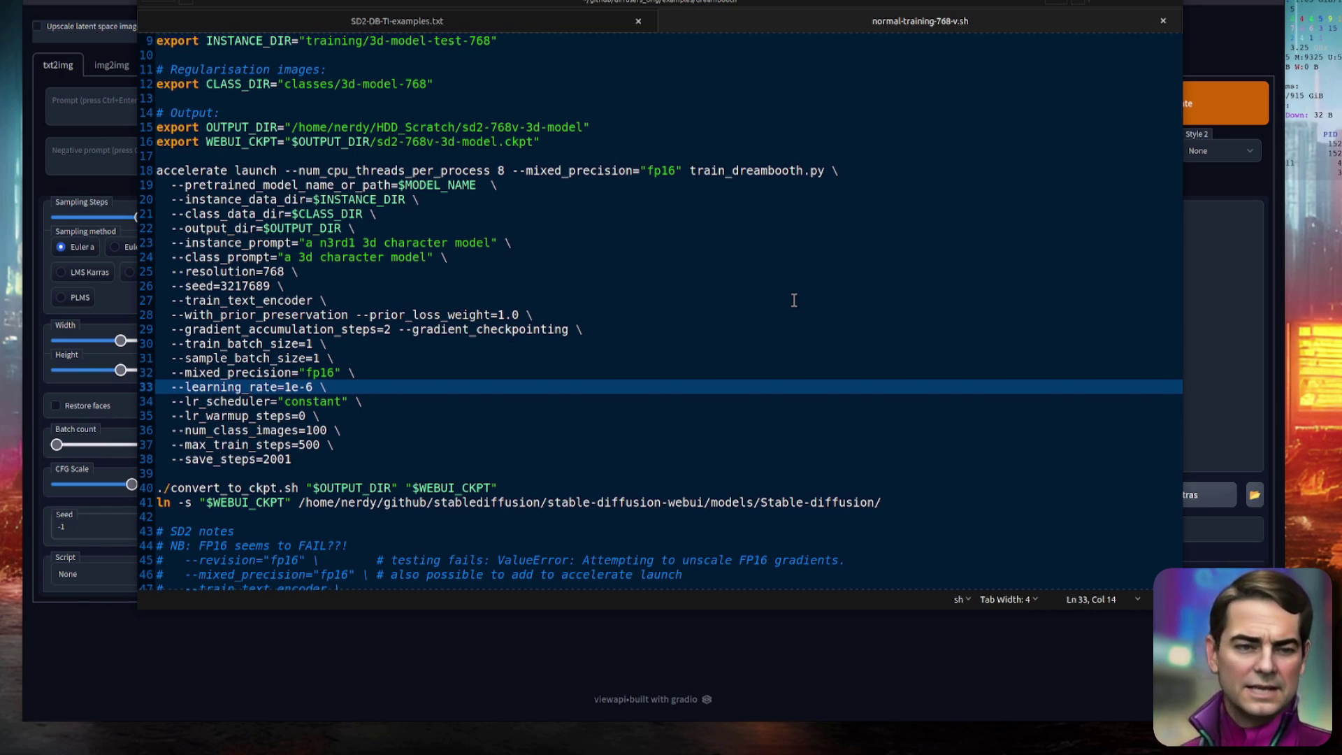
{"action": "left_click", "coordinate": [237, 445]}
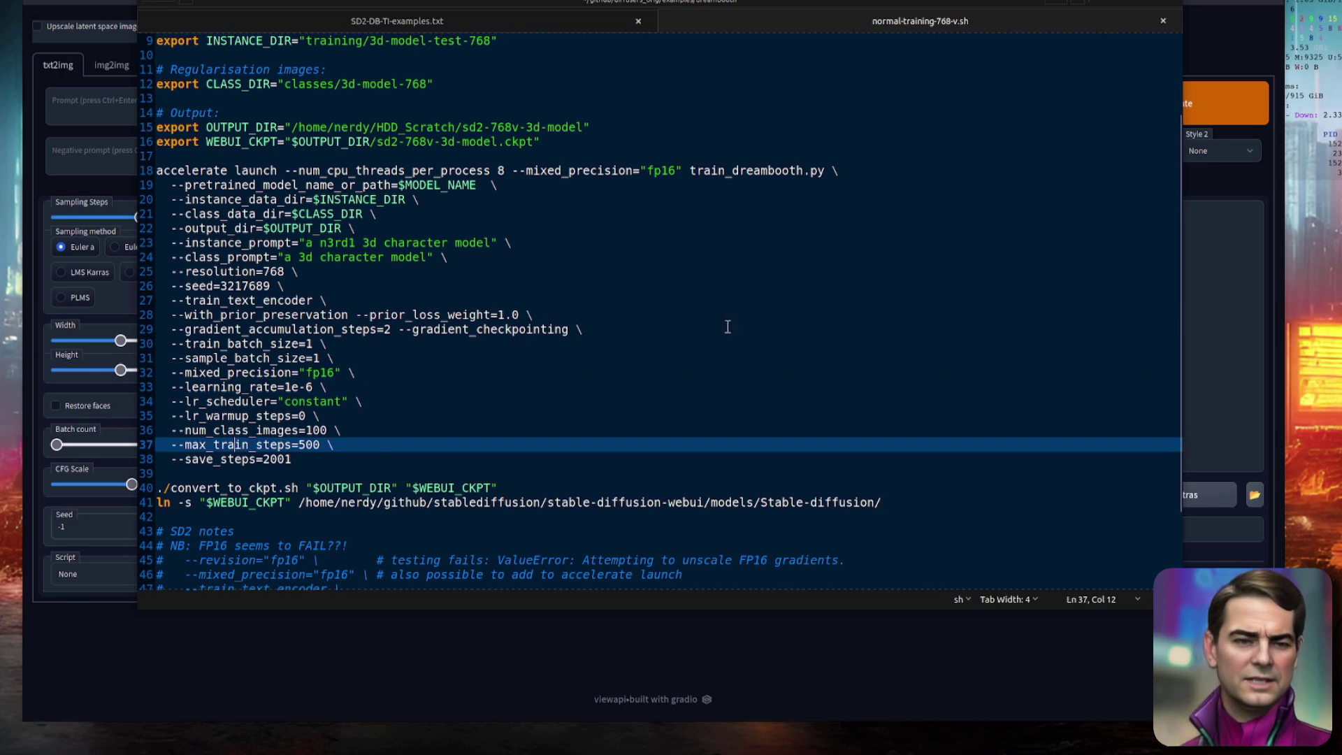
{"action": "left_click", "coordinate": [252, 459]}
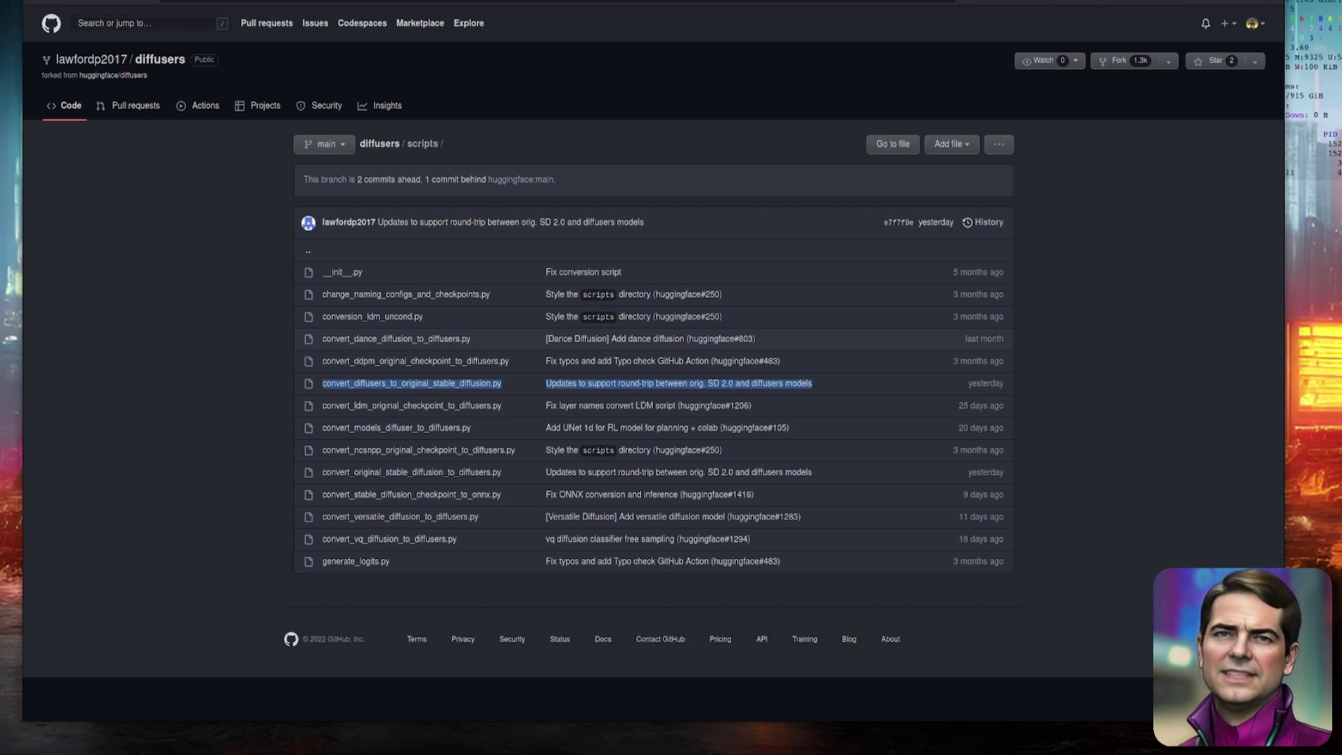
Confirm my-checkpoint.ckpt exists in the sd2-768v-3d-model folder with ls -la
{"action": "key", "text": "alt+Tab"}
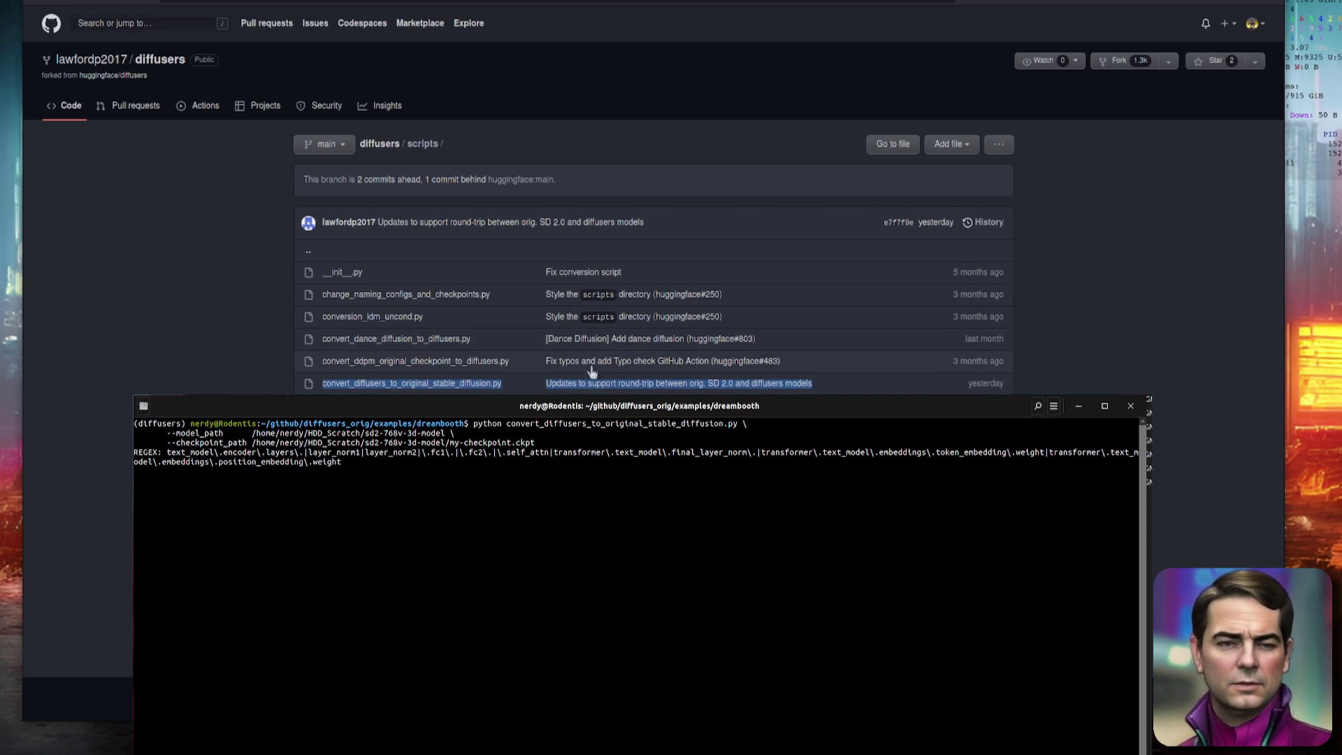
{"action": "right_click", "coordinate": [425, 391]}
{"action": "key", "text": "Escape"}
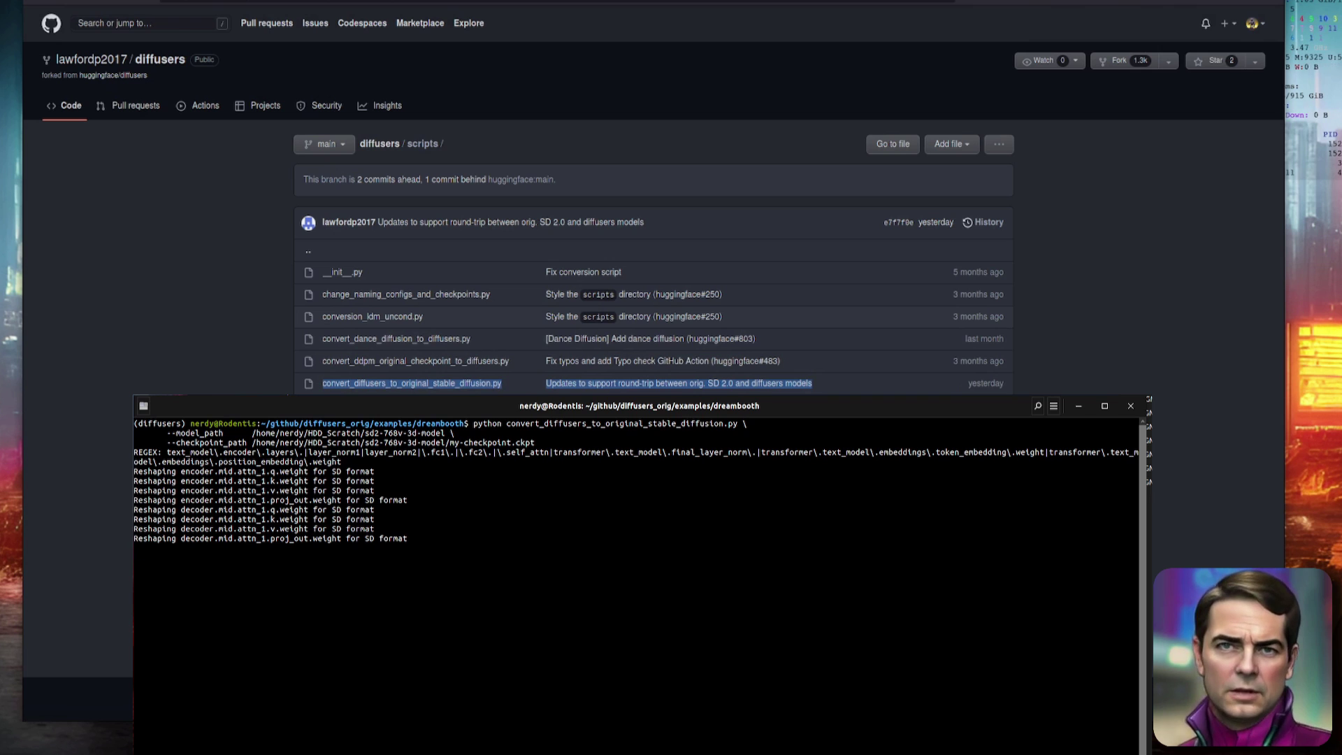
{"action": "type", "text": "ls -la /home/nerdy/HDD_Scratch/sd2-768v-3d-model/my-checkpoint.ckpt"}
{"action": "key", "text": "Return"}
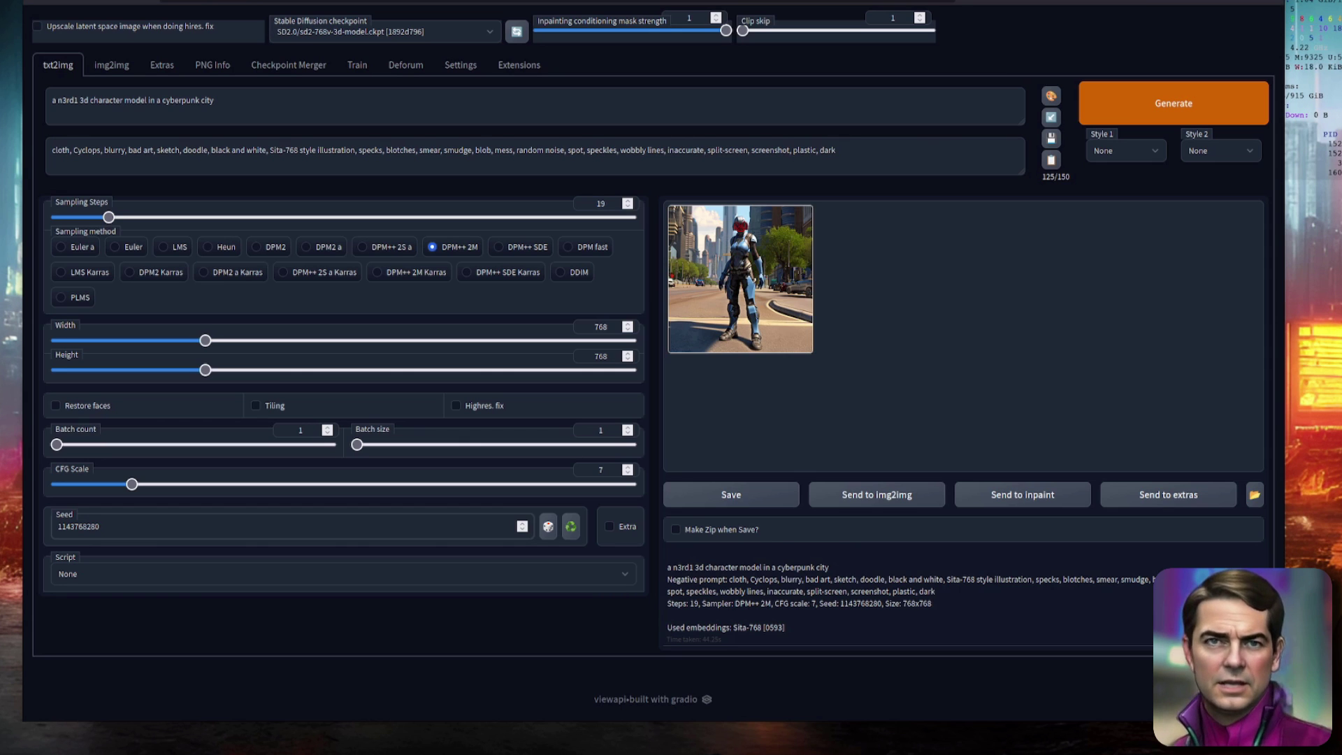
Inspect the latest text-to-image character full screen, then load the castle image into img2img
{"action": "left_click", "coordinate": [741, 237]}
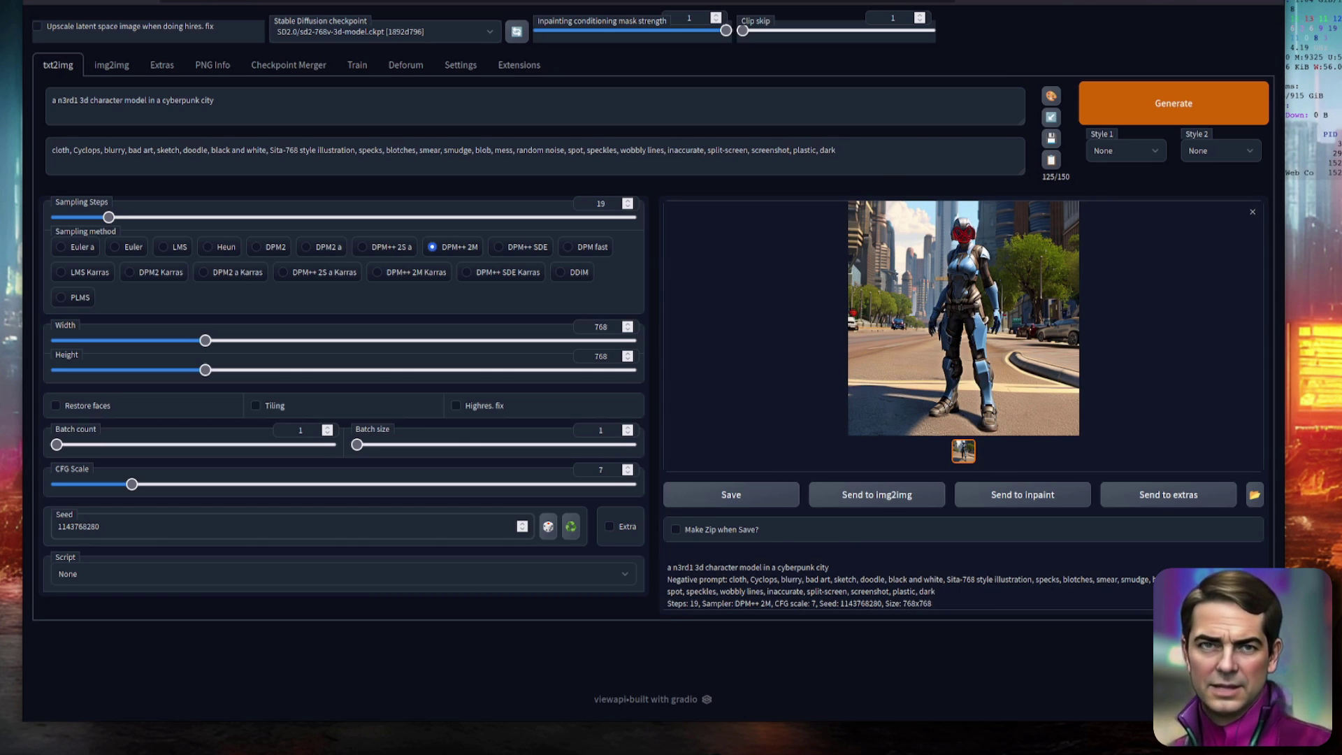
{"action": "left_click", "coordinate": [932, 275]}
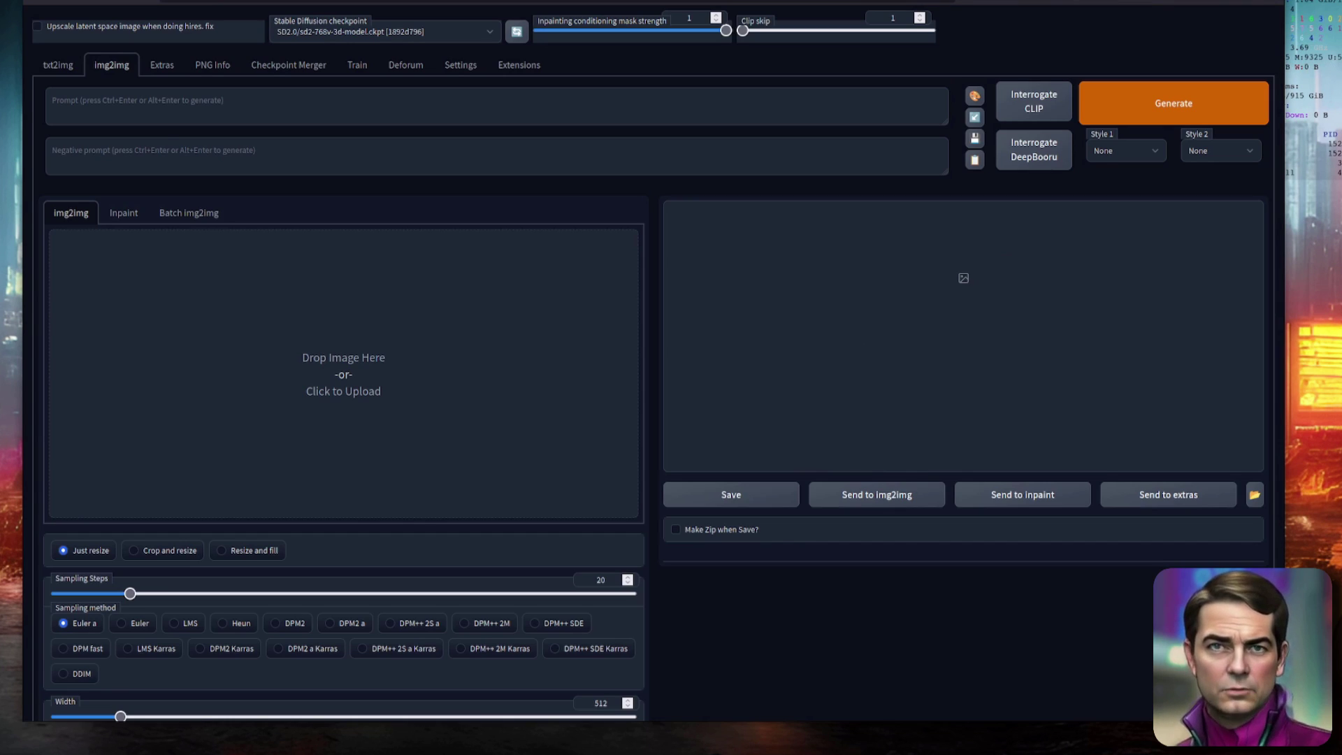
{"action": "left_click_drag", "start_coordinate": [988, 136], "coordinate": [300, 329]}
Apply the saved generation parameters and view the robotic render at 0.63 denoising strength
{"action": "left_click", "coordinate": [429, 117]}
{"action": "key", "text": "ctrl+v"}
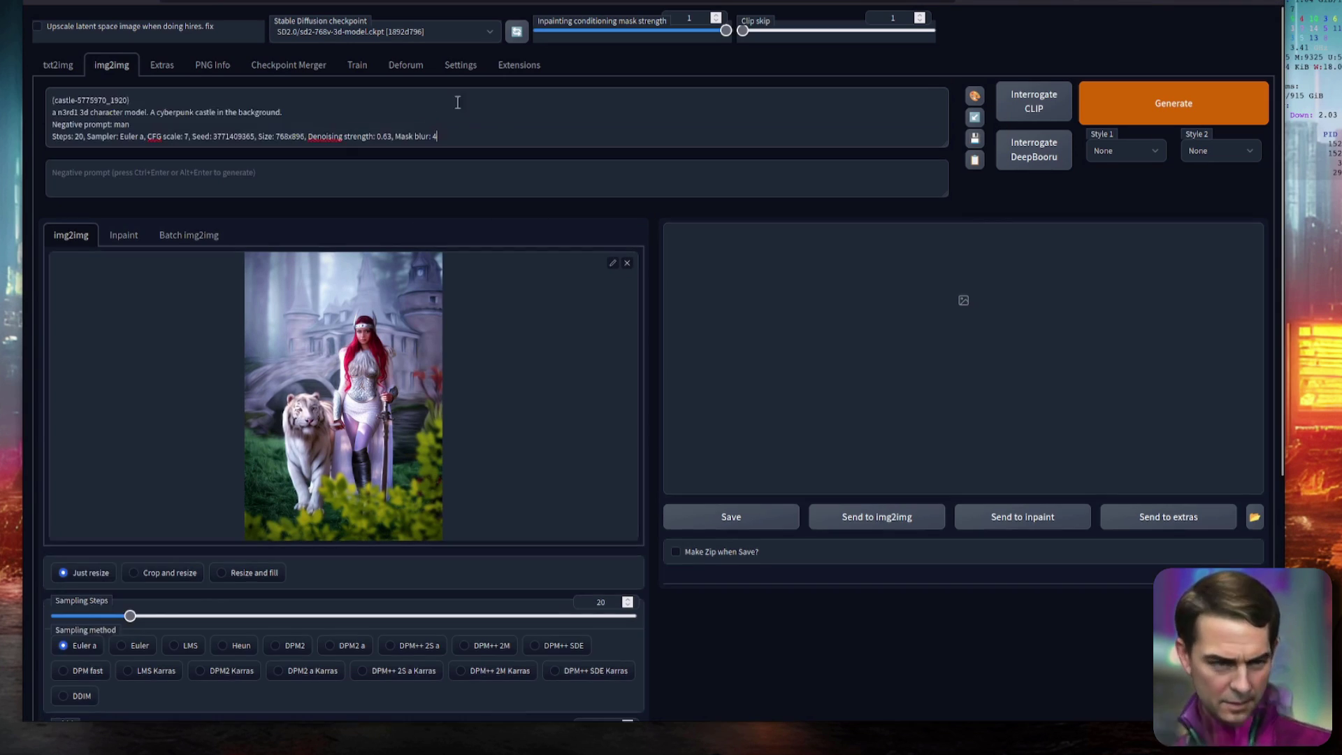
{"action": "left_click", "coordinate": [975, 117]}
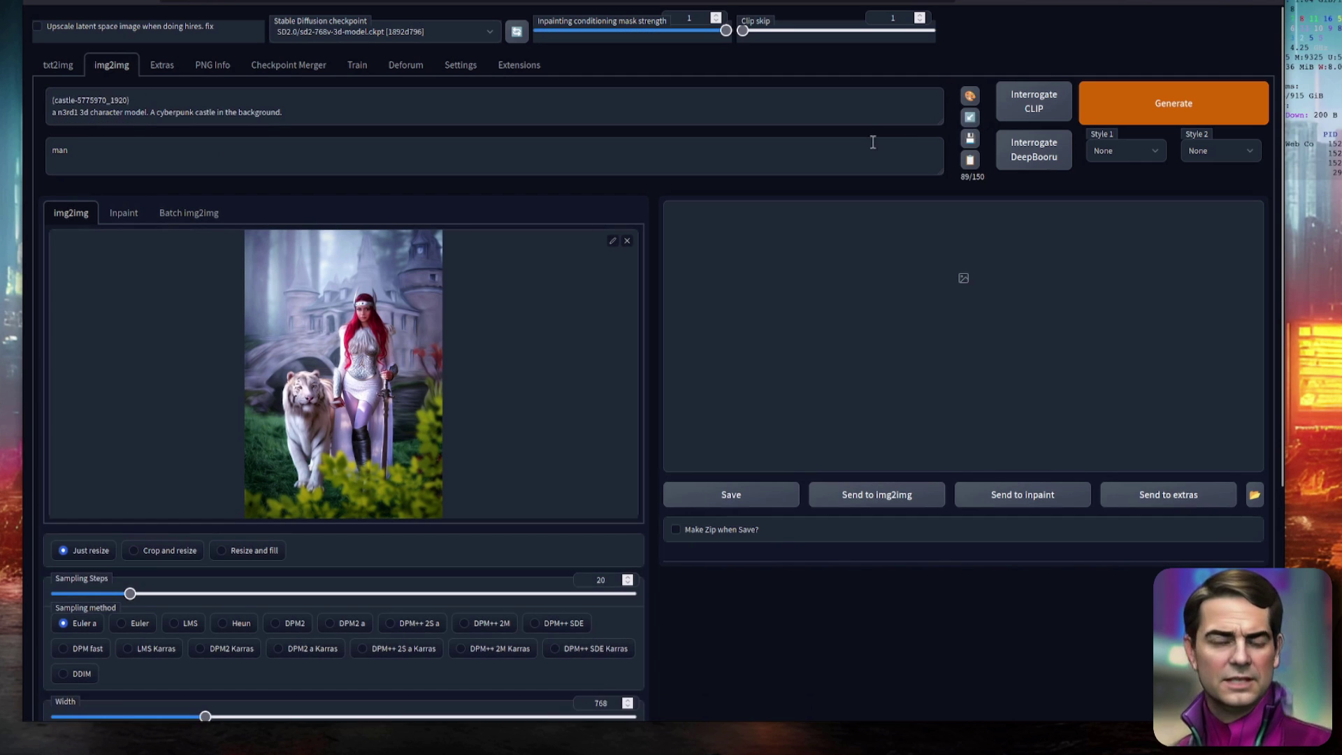
{"action": "scroll", "coordinate": [871, 143], "scroll_direction": "down", "scroll_amount": 5}
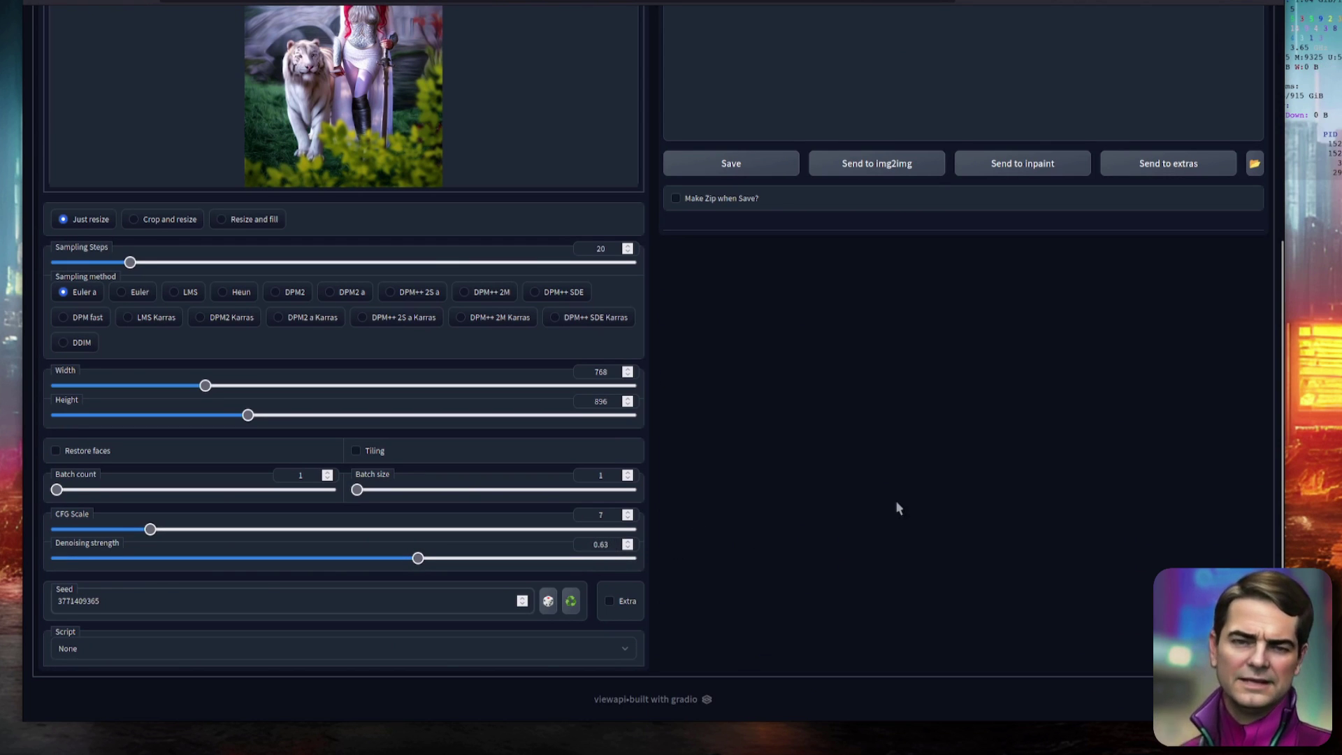
{"action": "scroll", "coordinate": [897, 505], "scroll_direction": "up", "scroll_amount": 5}
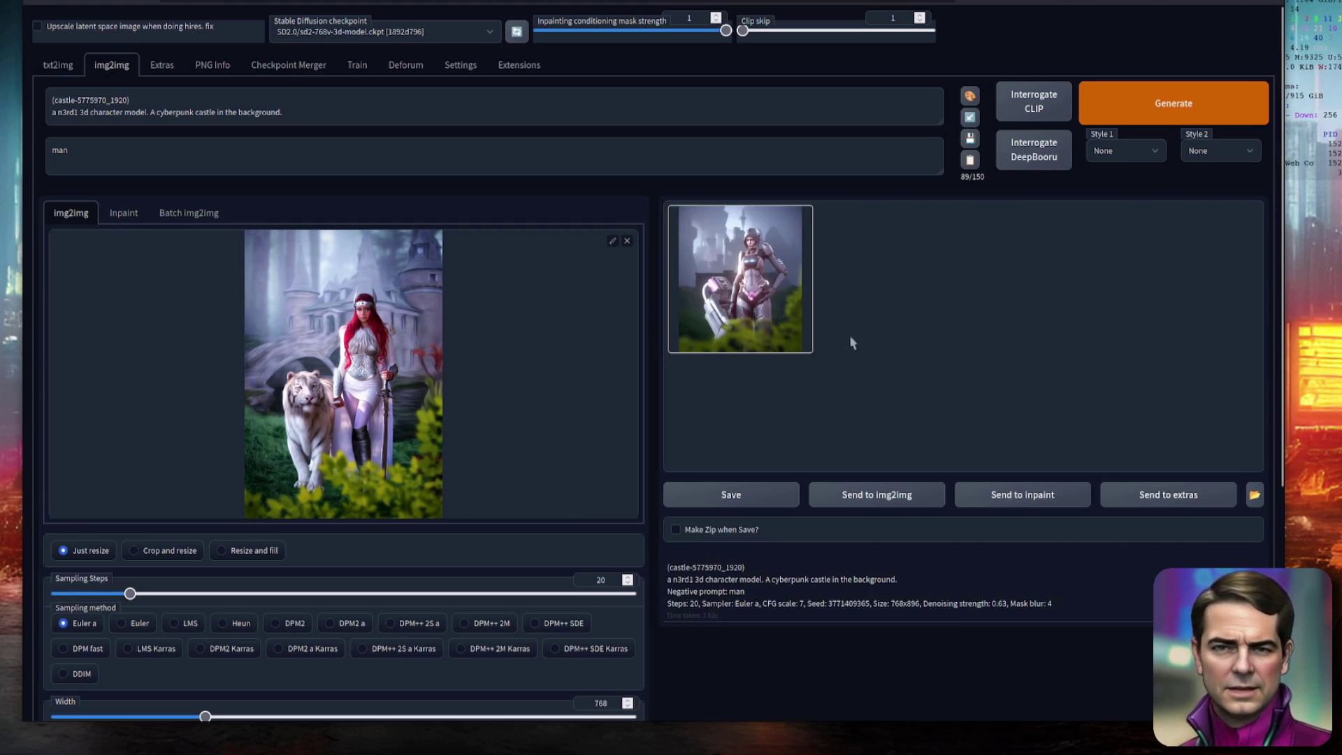
{"action": "left_click", "coordinate": [739, 249]}
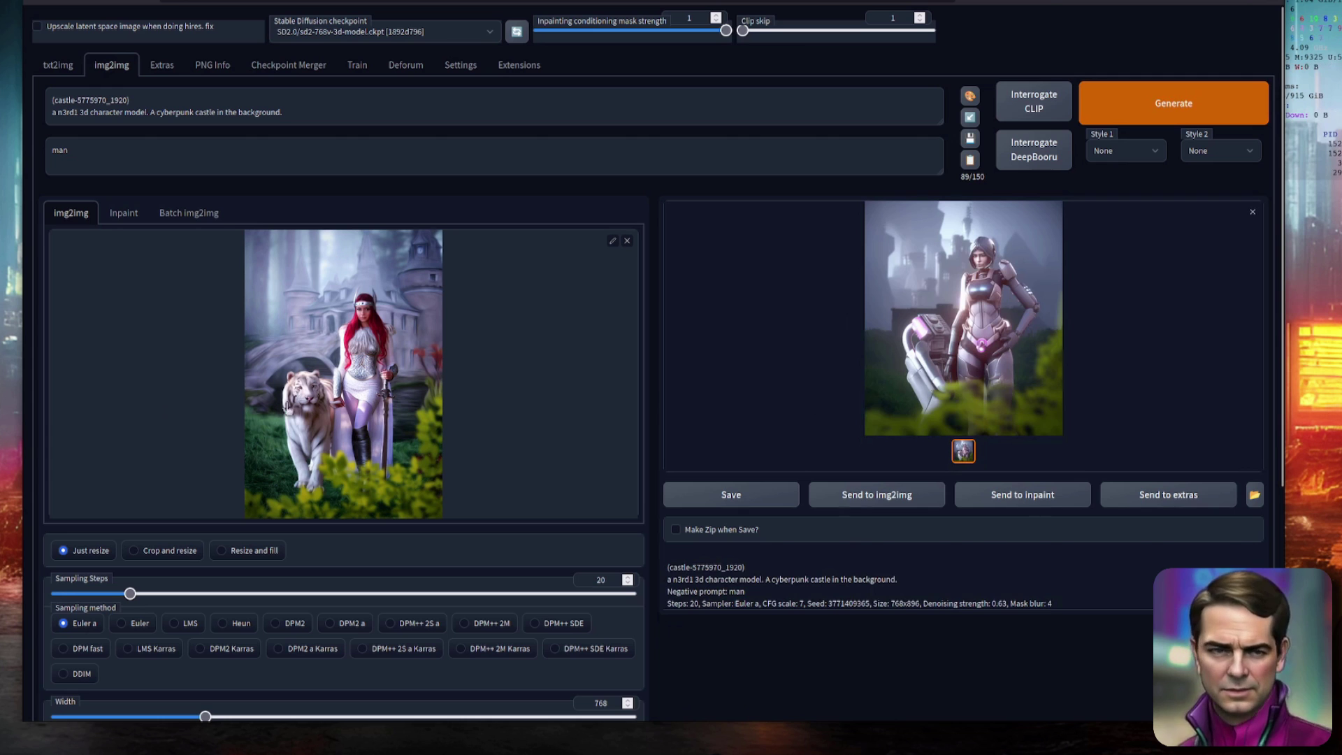
{"action": "left_click", "coordinate": [1013, 302]}
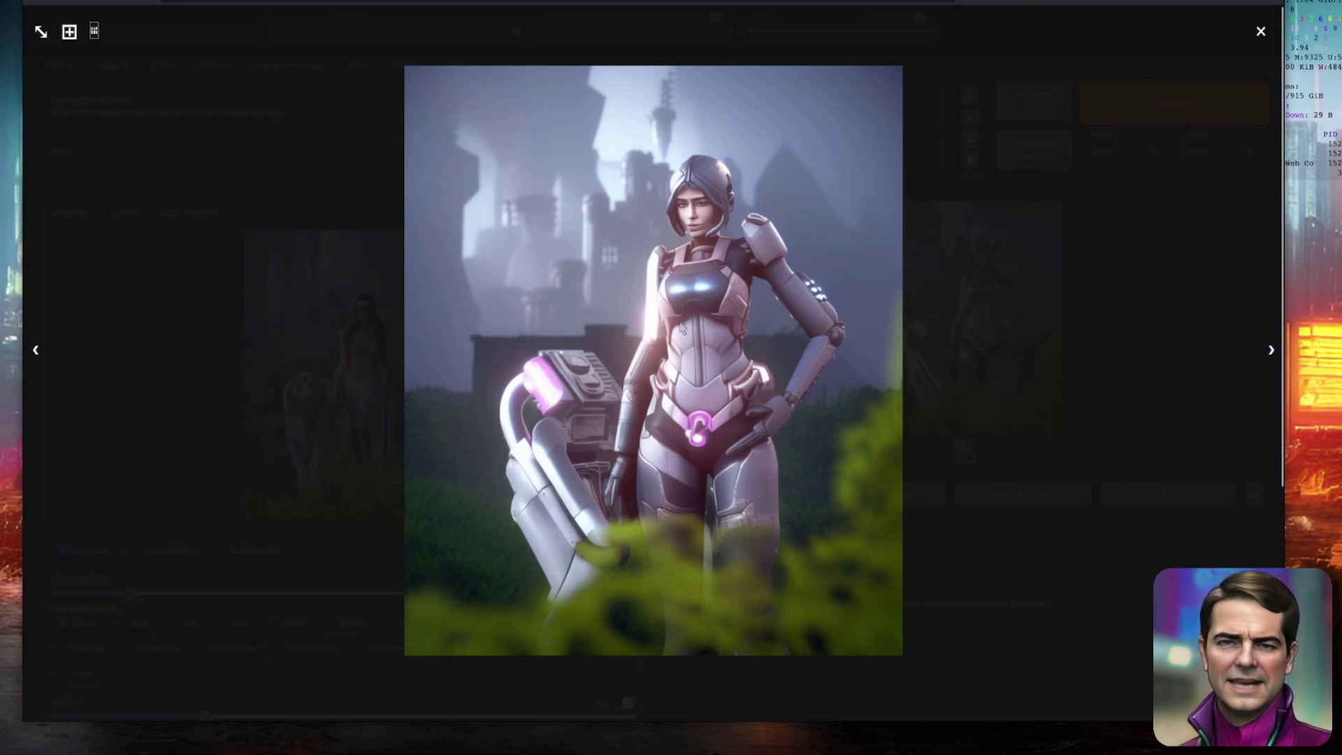
Render the marble bust photo in img2img and view the robot-head result full screen
{"action": "left_click", "coordinate": [1055, 329]}
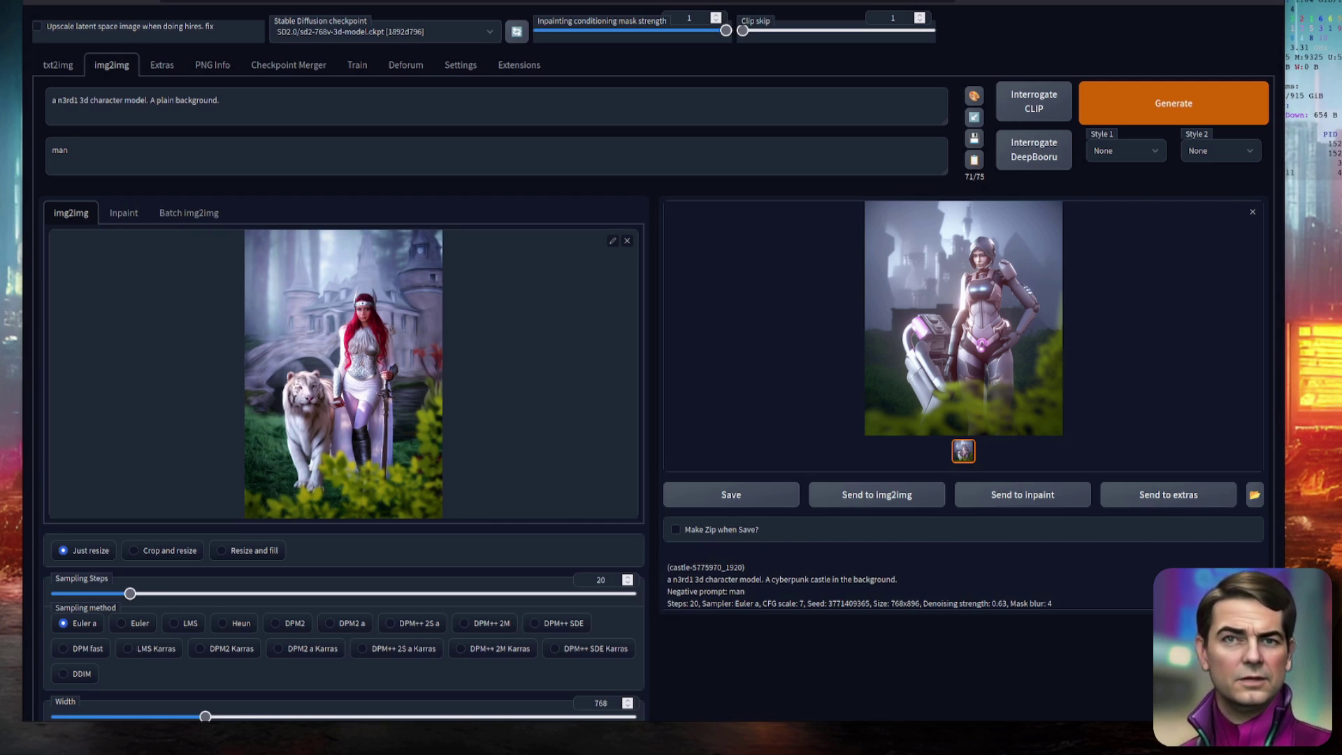
{"action": "left_click_drag", "start_coordinate": [1132, 171], "coordinate": [325, 325]}
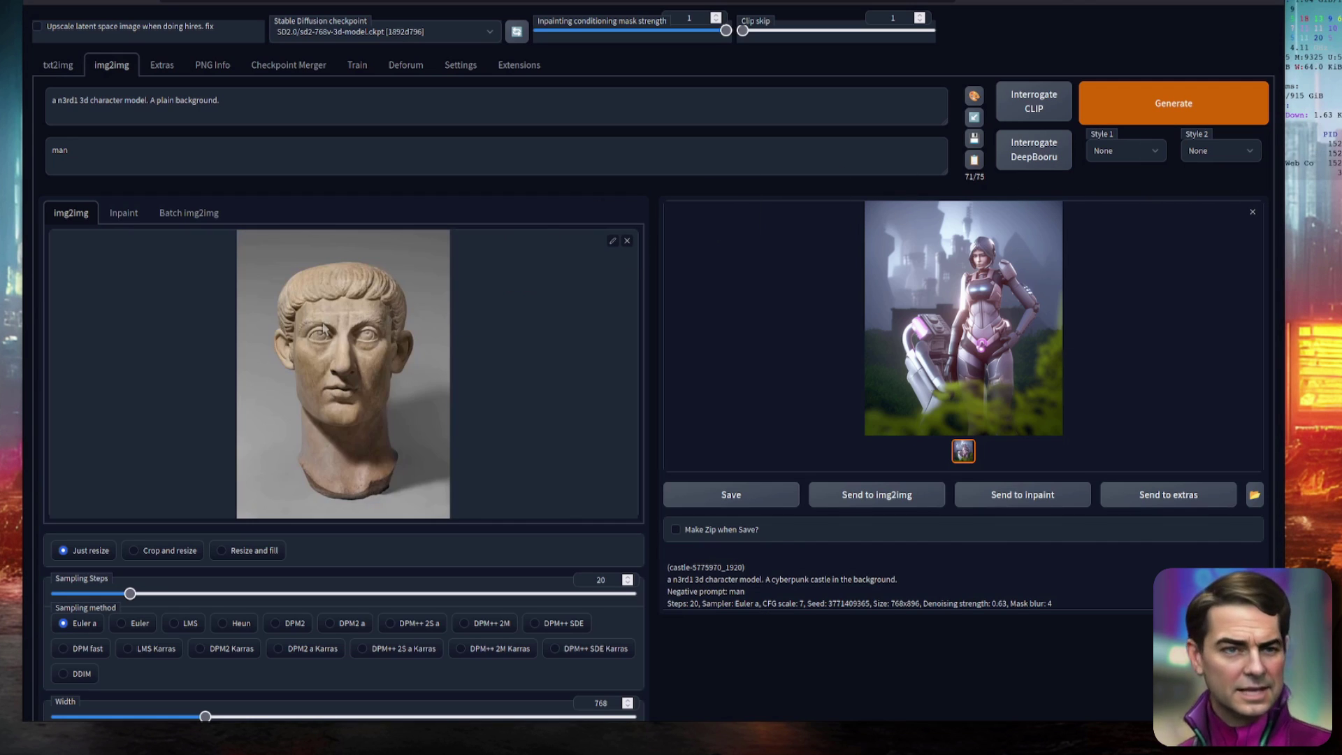
{"action": "left_click", "coordinate": [1133, 107]}
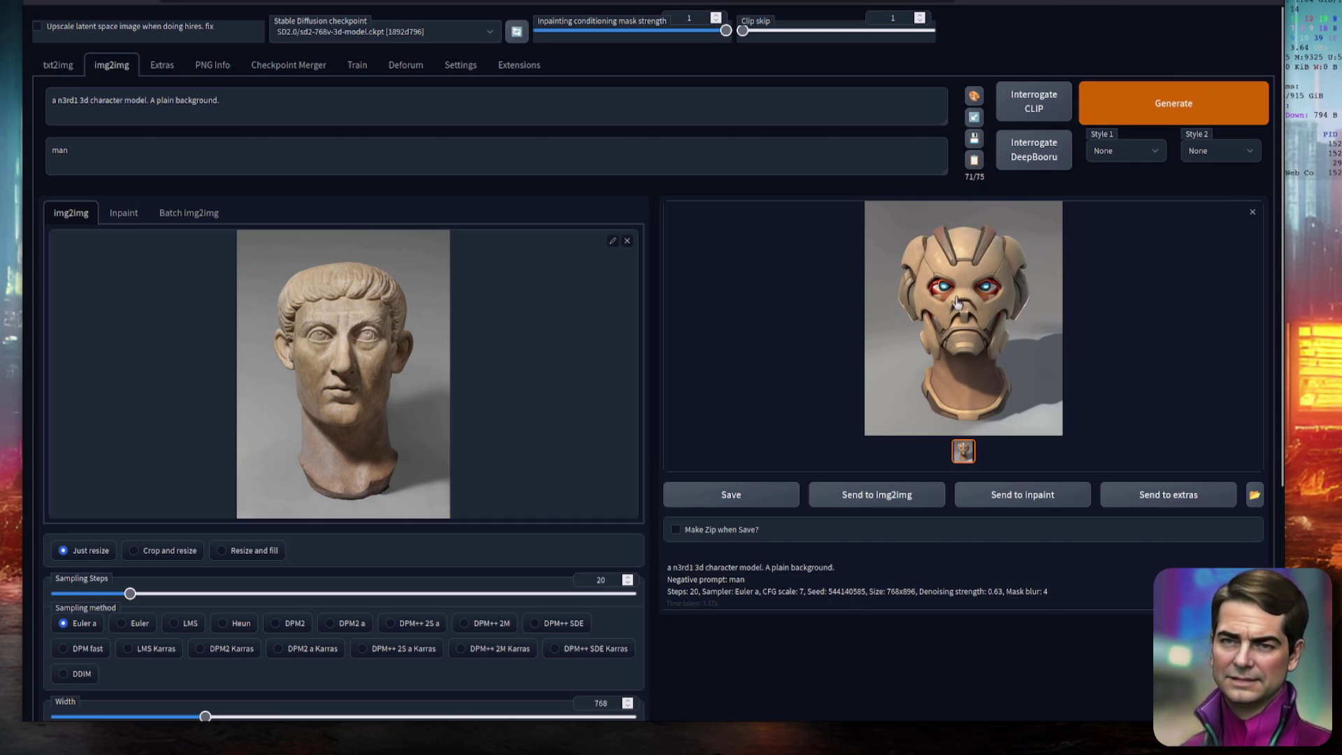
{"action": "left_click", "coordinate": [969, 308]}
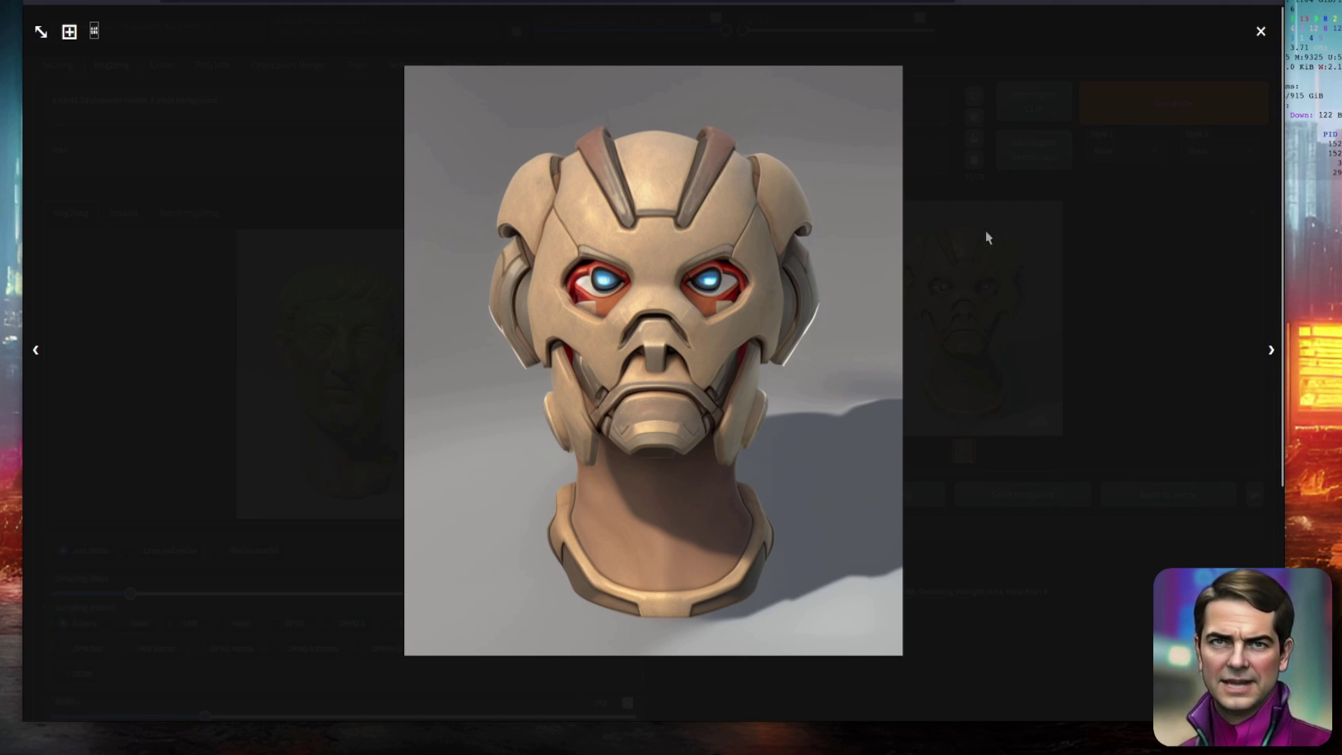
Generate from the white android image and view the armoured render at 0.72 denoising
{"action": "left_click", "coordinate": [1075, 418]}
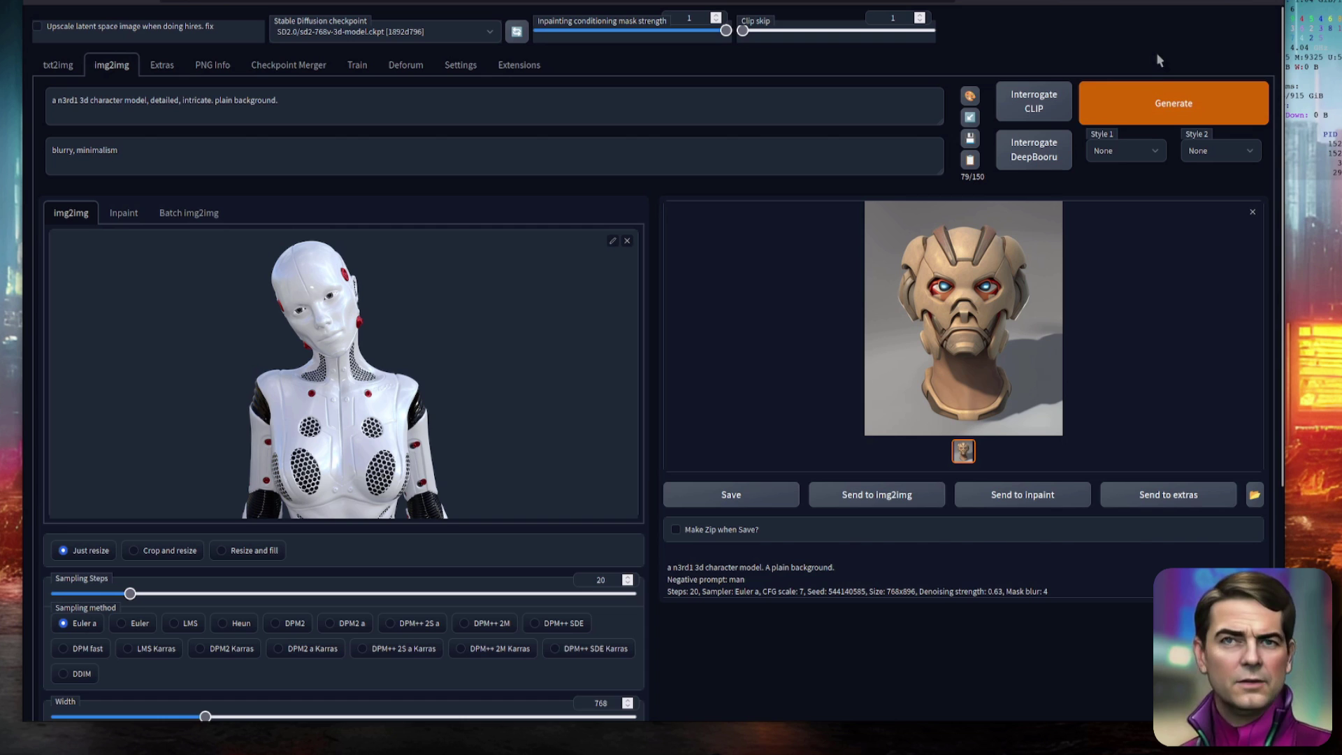
{"action": "key", "text": "ctrl+Return"}
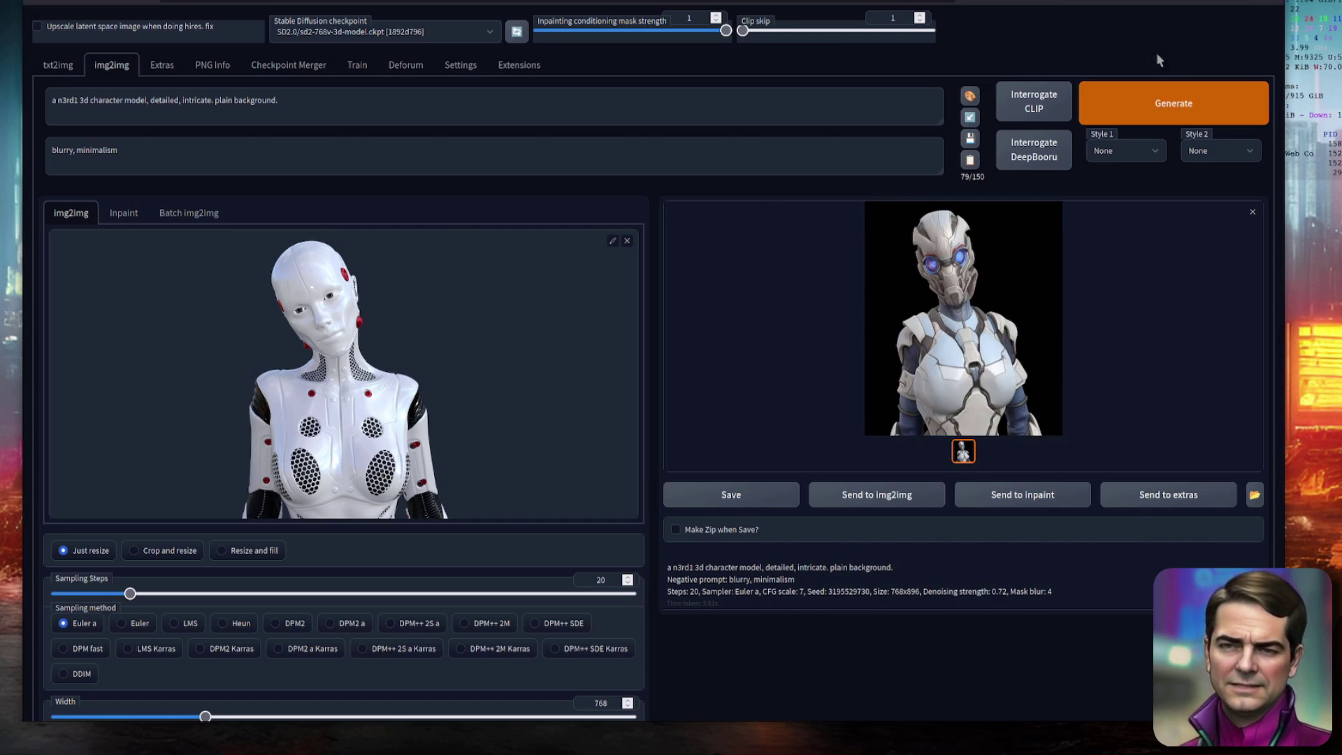
{"action": "left_click", "coordinate": [981, 320]}
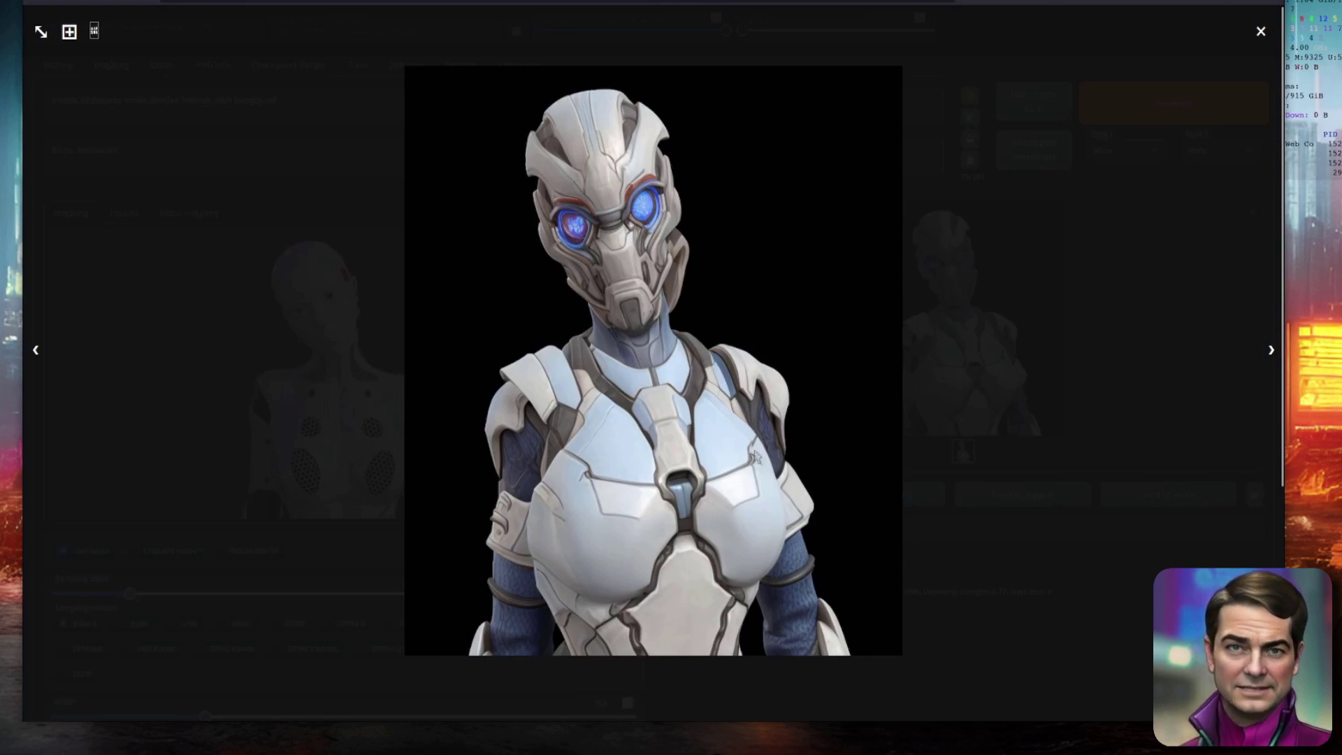
Render Girl with a Pearl Earring as a helmeted n3rd1 character at 0.57 denoising and view it full screen
{"action": "left_click", "coordinate": [1002, 244]}
{"action": "left_click_drag", "start_coordinate": [1001, 238], "coordinate": [308, 350]}
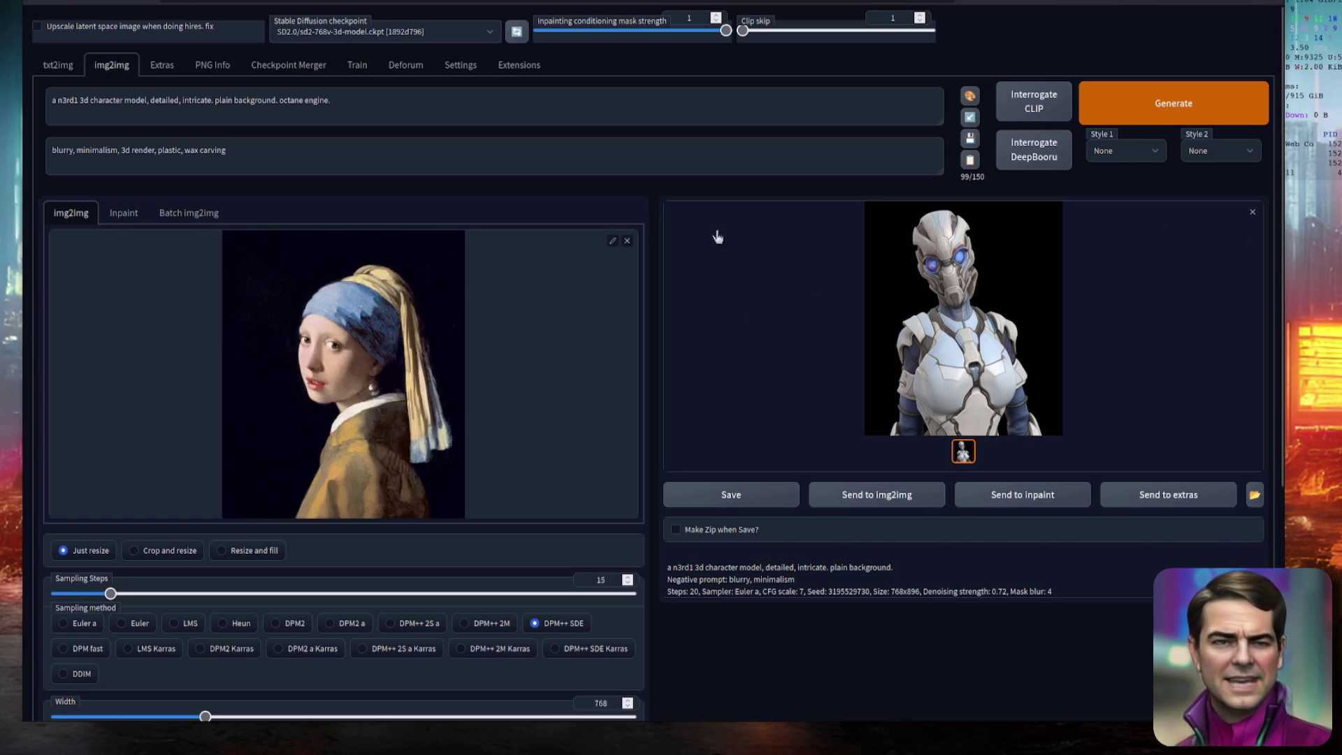
{"action": "left_click", "coordinate": [1119, 107]}
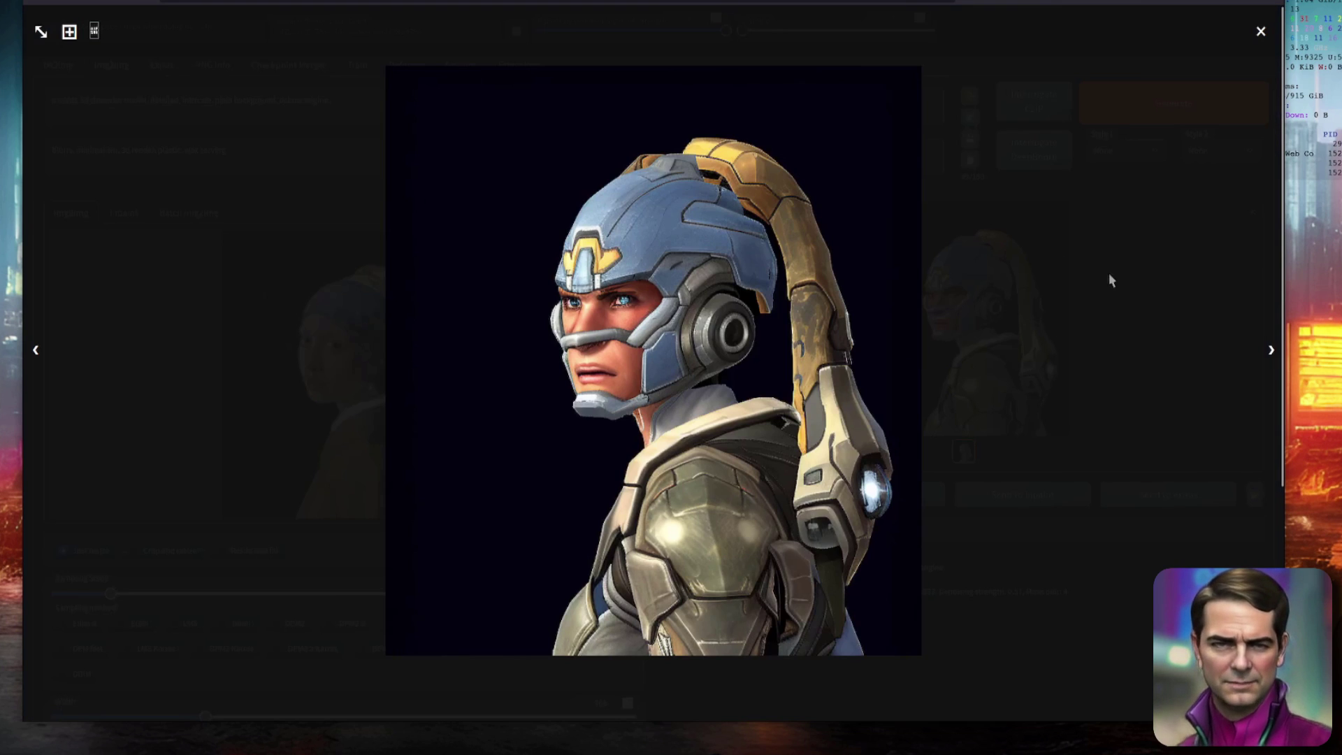
{"action": "left_click", "coordinate": [913, 352]}
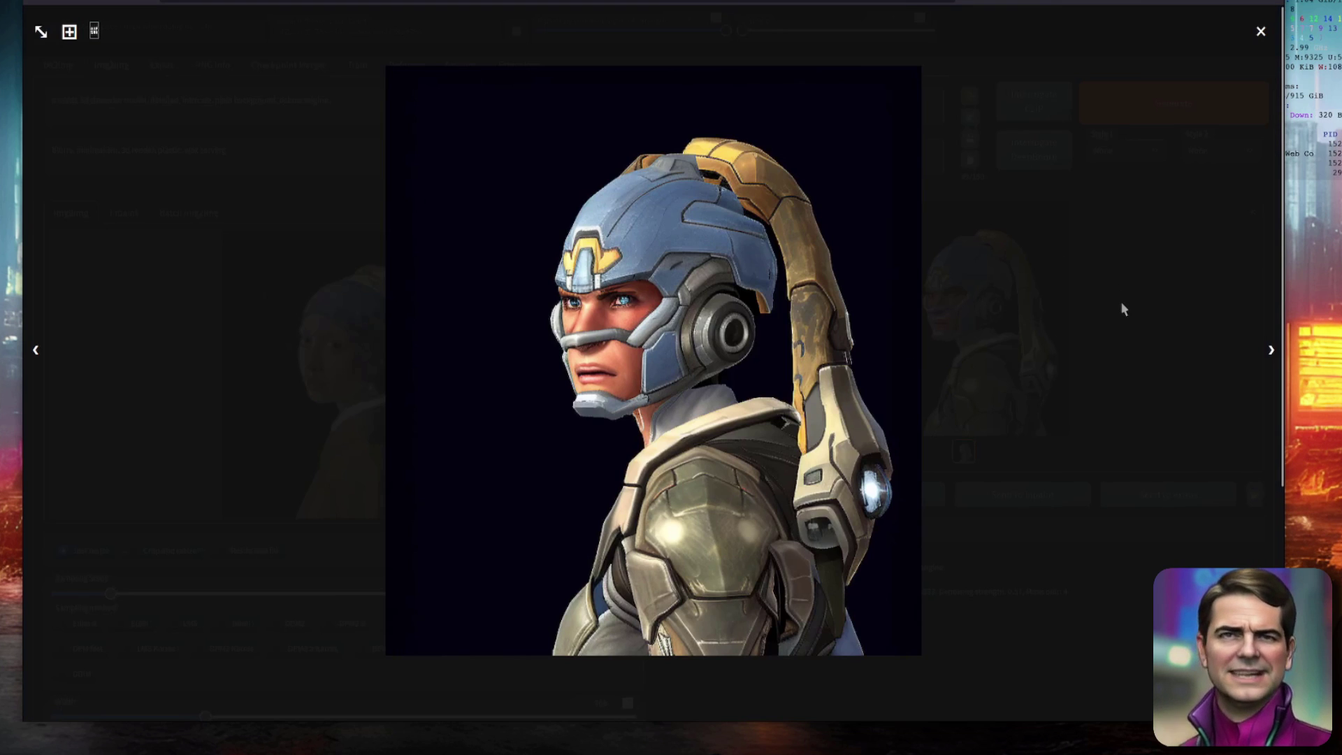